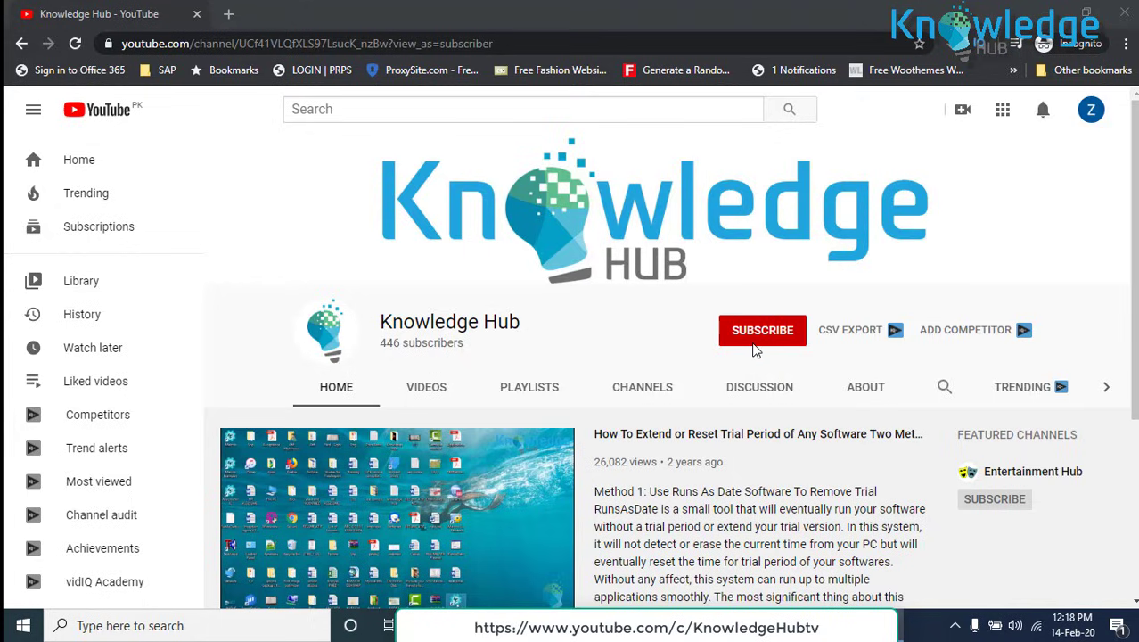
Subscribe to the Knowledge Hub channel and set its notifications to All.
left_click(742, 332)
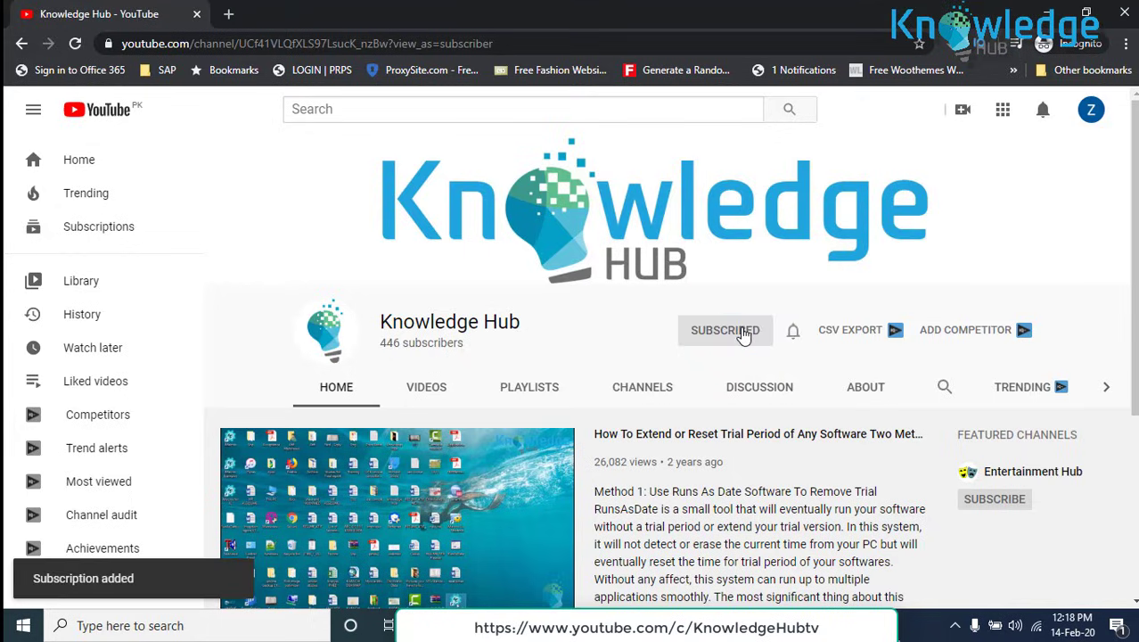
left_click(793, 333)
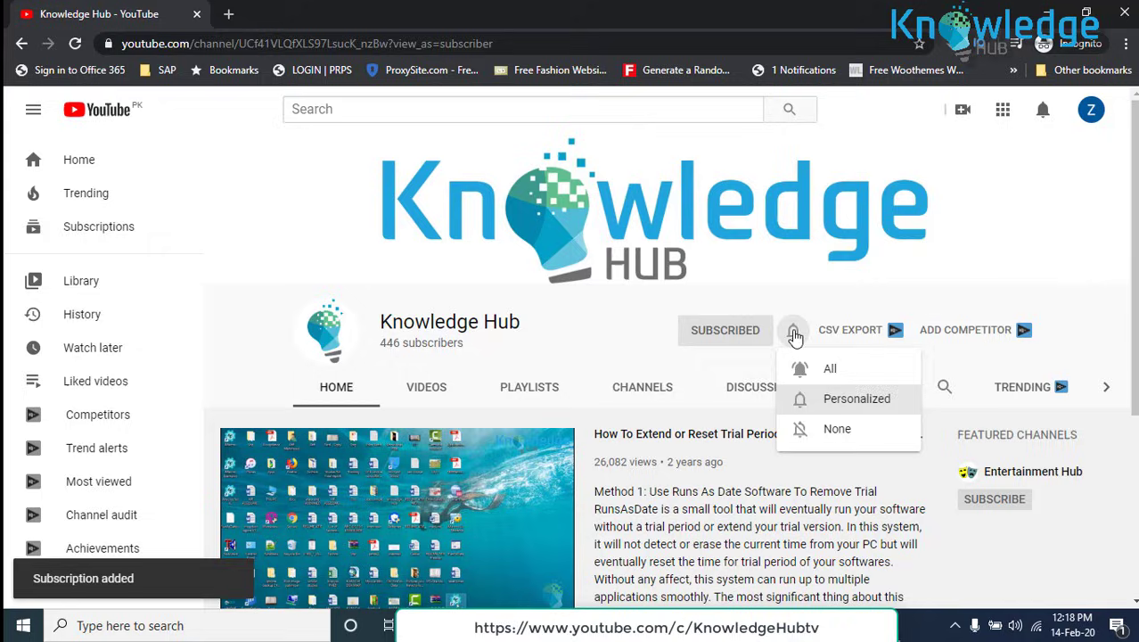
left_click(818, 373)
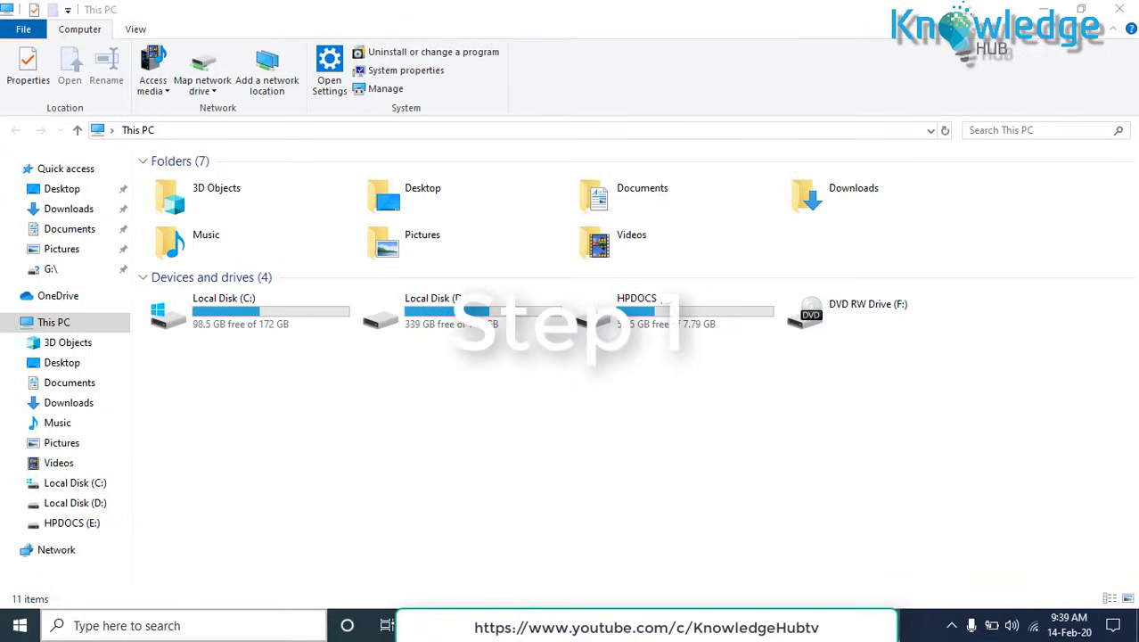
Find Control Panel with a Windows search for "control" and open its list of programs to uninstall.
left_click(183, 626)
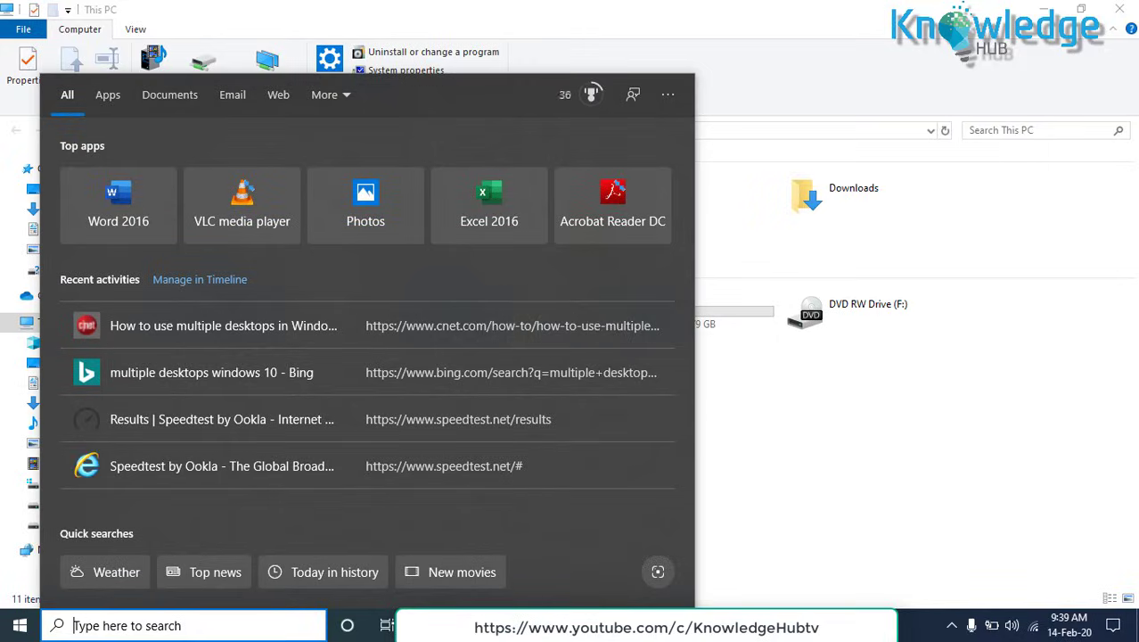
type("control")
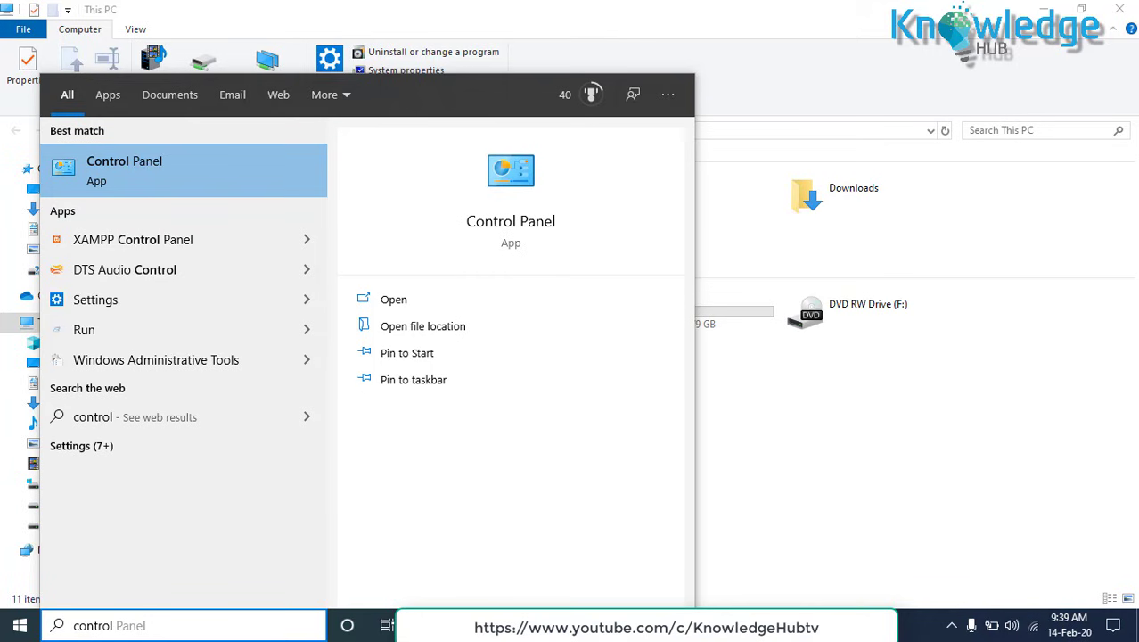
key("Return")
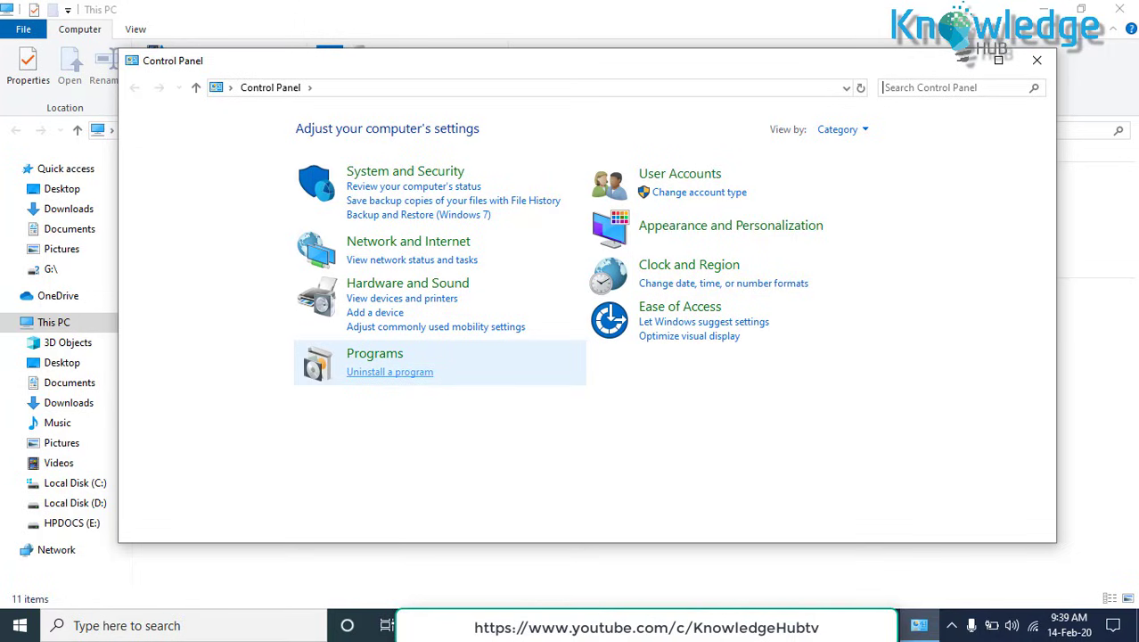
left_click(389, 372)
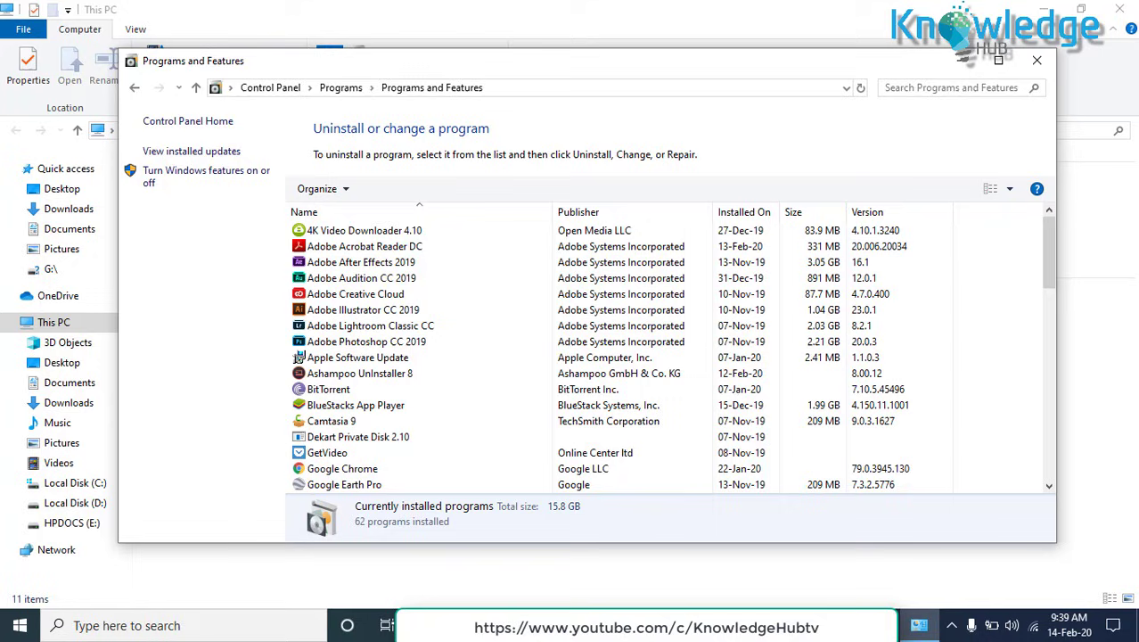
Uninstall Adobe Photoshop CC 2019, removing its preferences as well, and close the uninstaller.
scroll(624, 357, "down", 5)
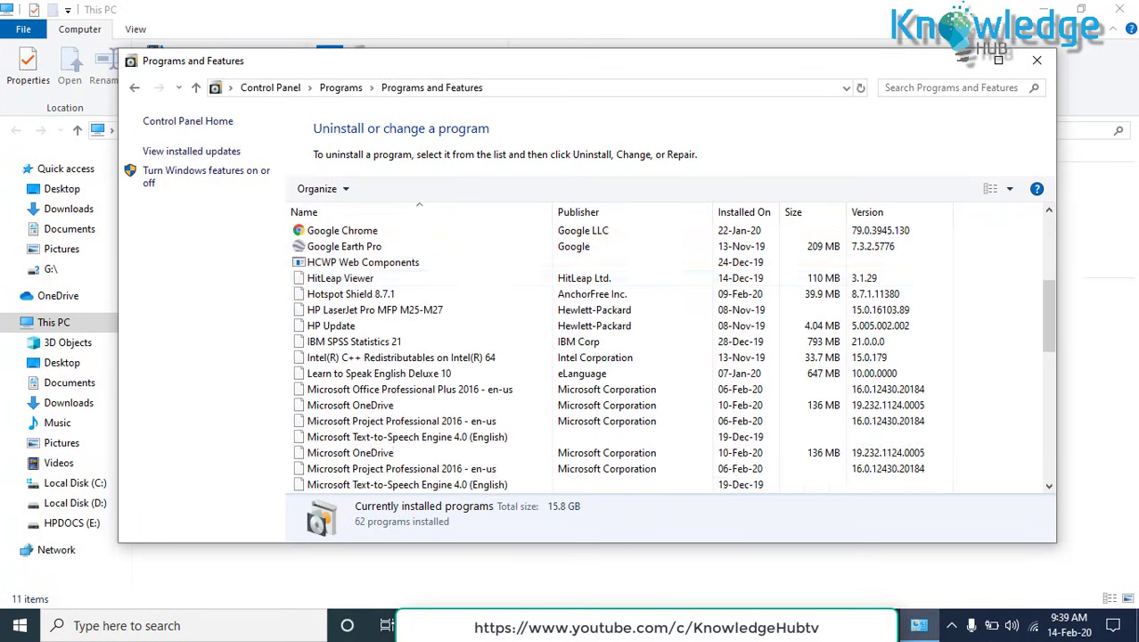
scroll(669, 356, "down", 5)
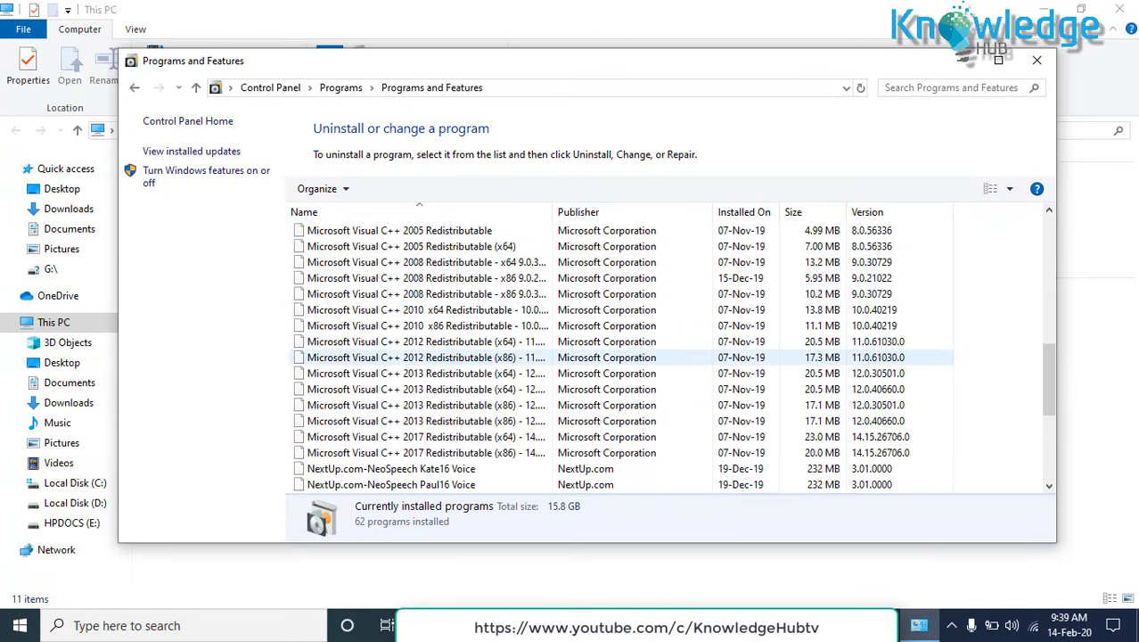
scroll(669, 356, "up", 9)
scroll(668, 357, "up", 1)
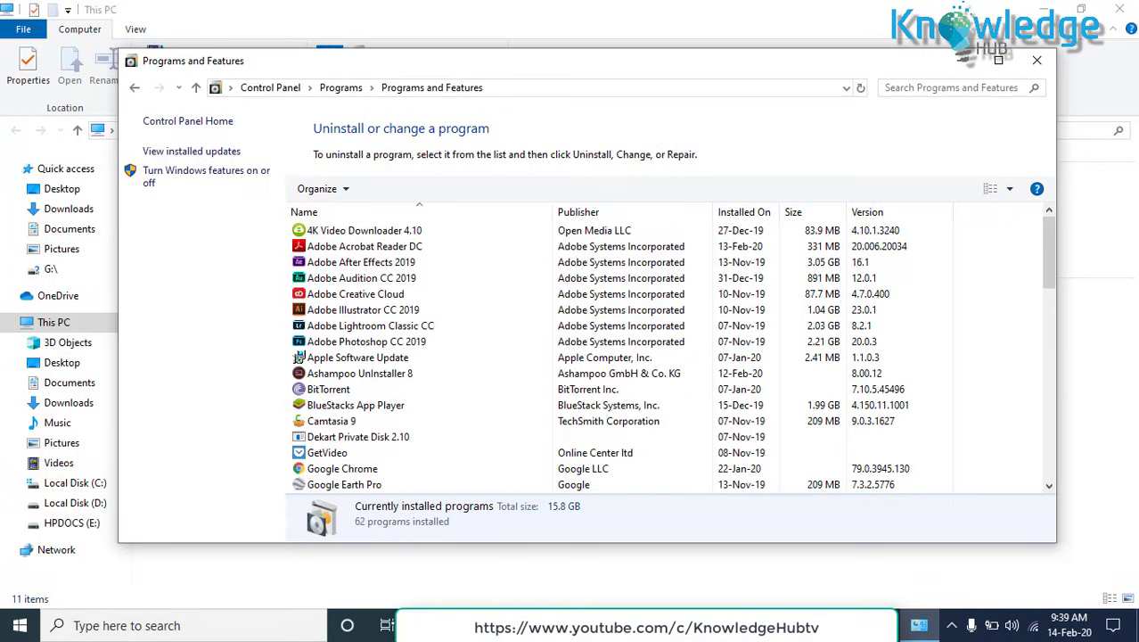
left_click(367, 341)
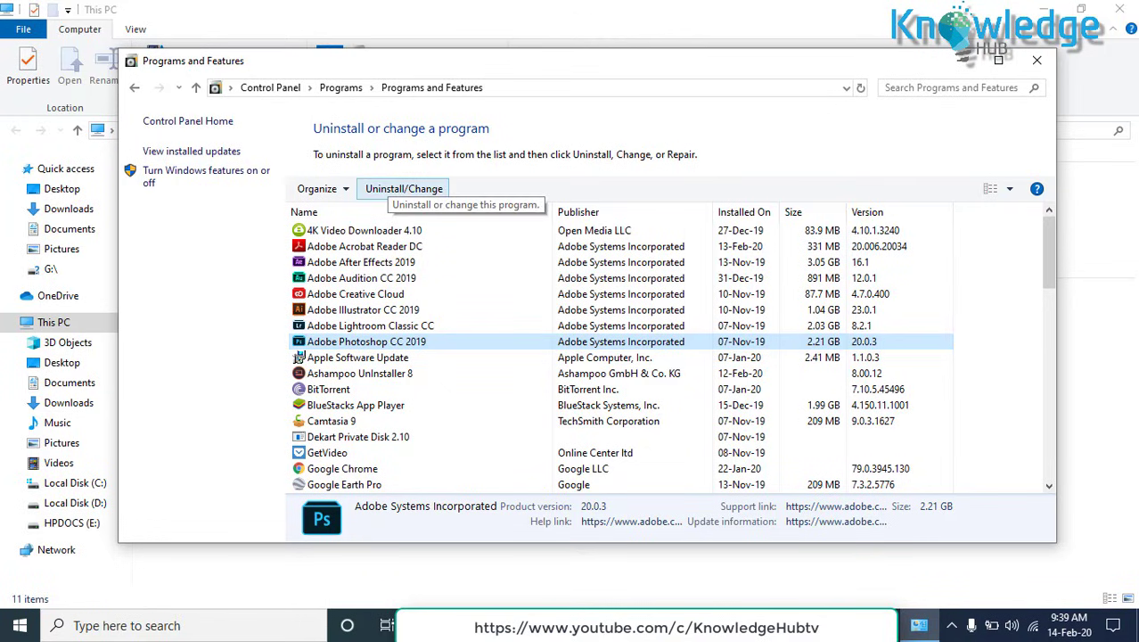
left_click(404, 188)
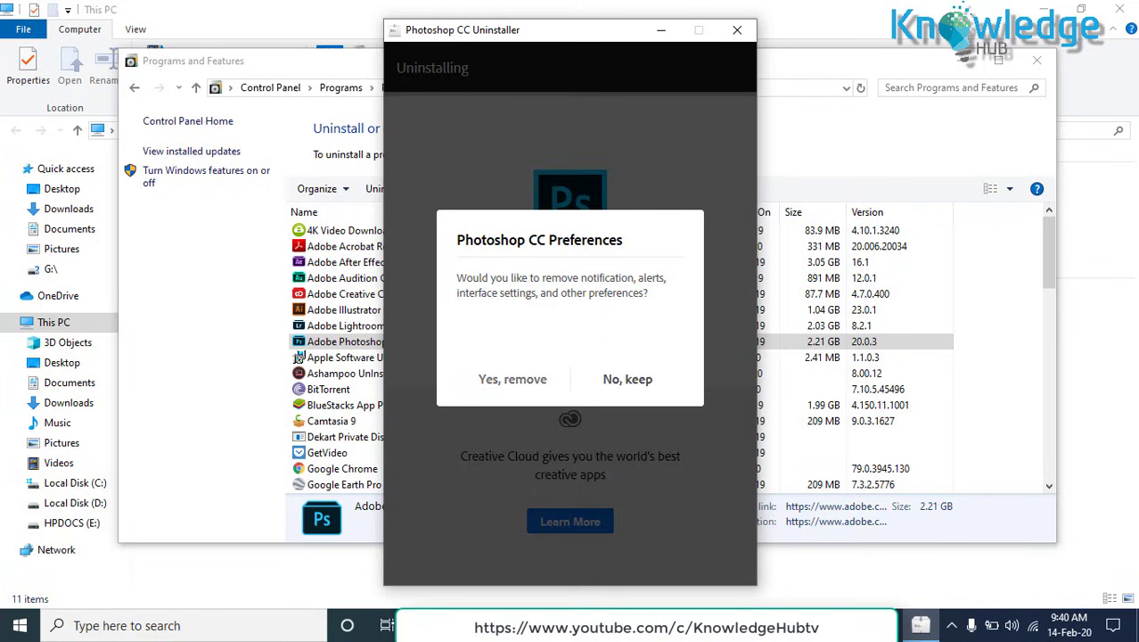
left_click(512, 379)
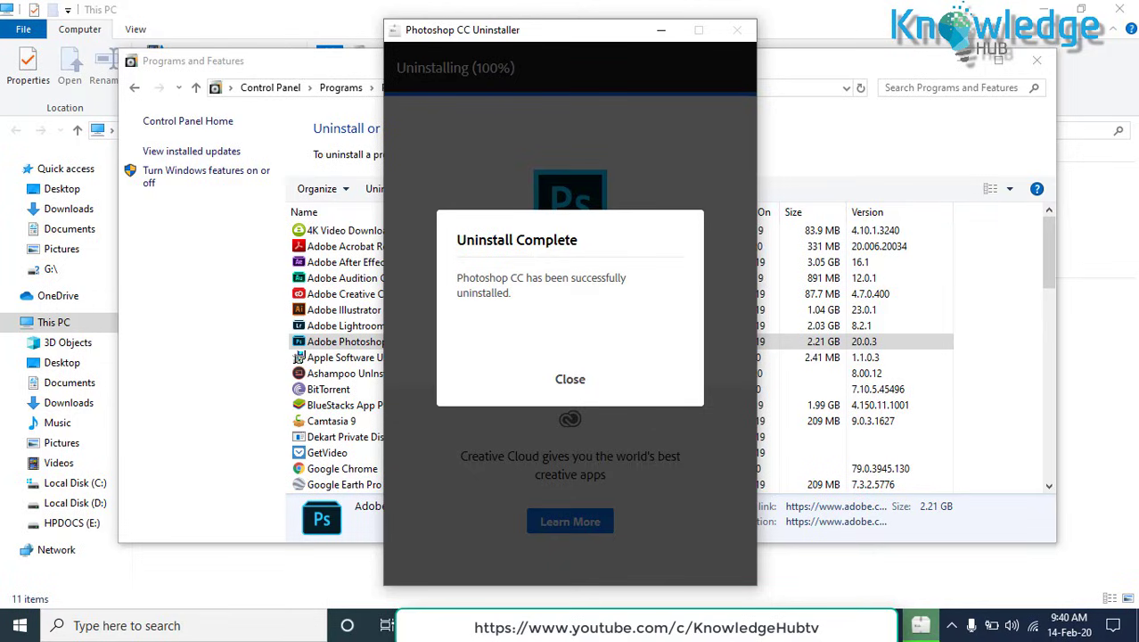
left_click(570, 381)
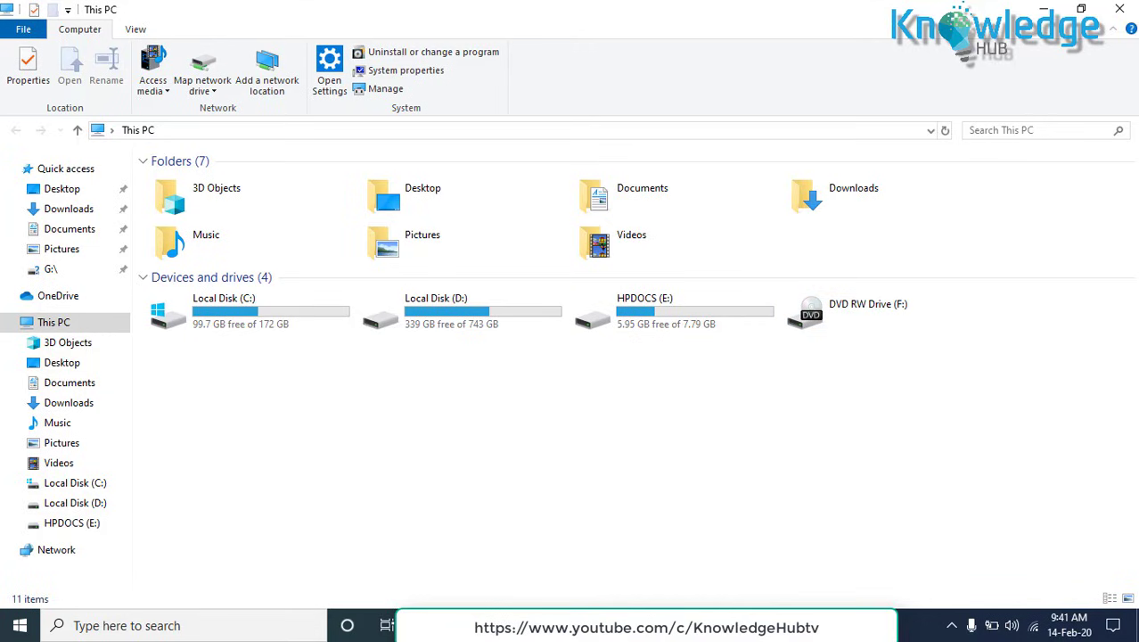
Open the Program Files folder through a Windows search for %programfiles%.
left_click(183, 626)
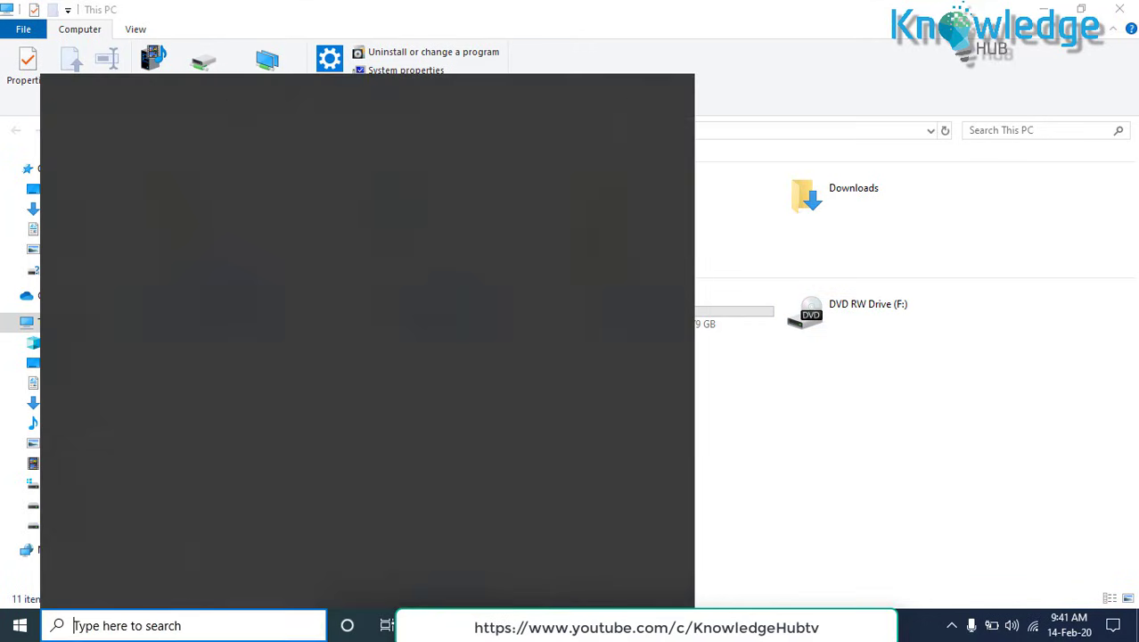
type("%")
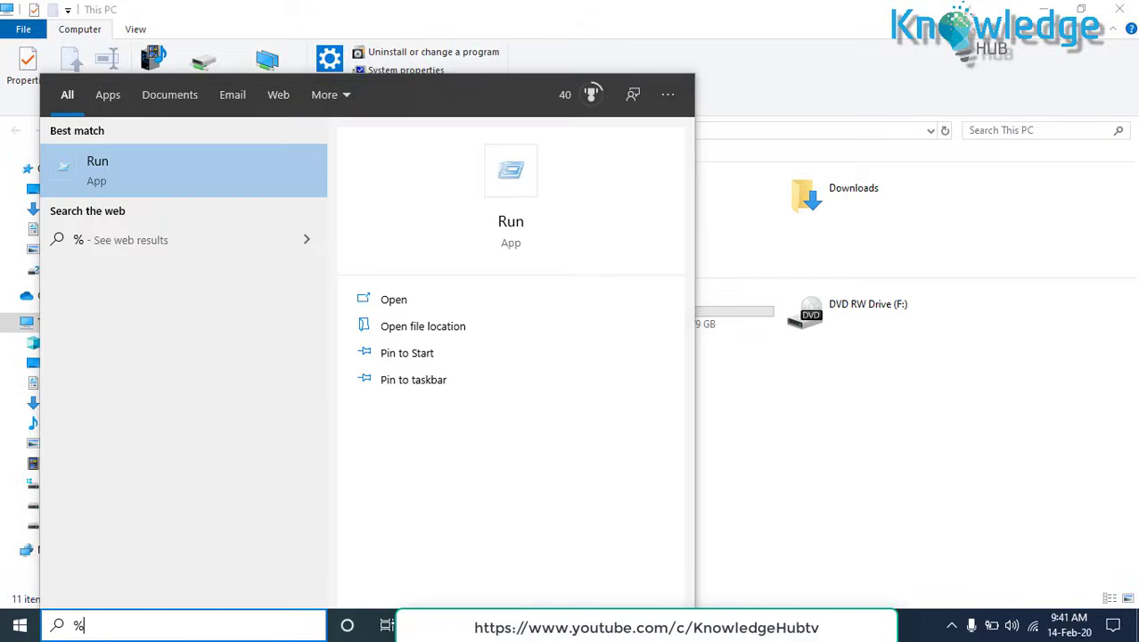
type("prog")
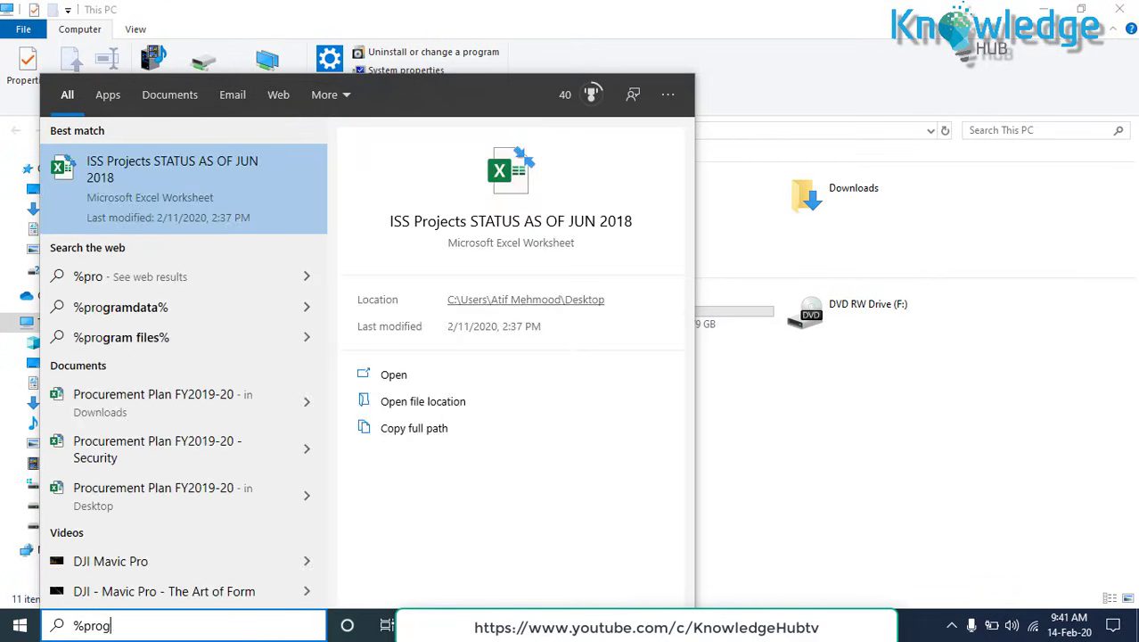
type("ramfile")
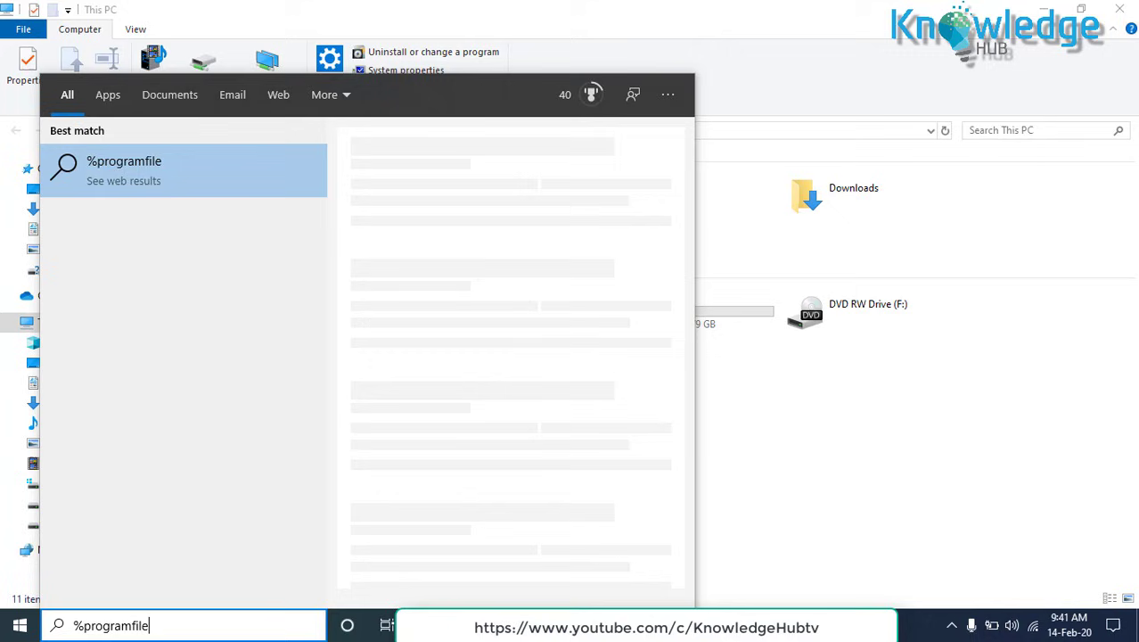
type("s%")
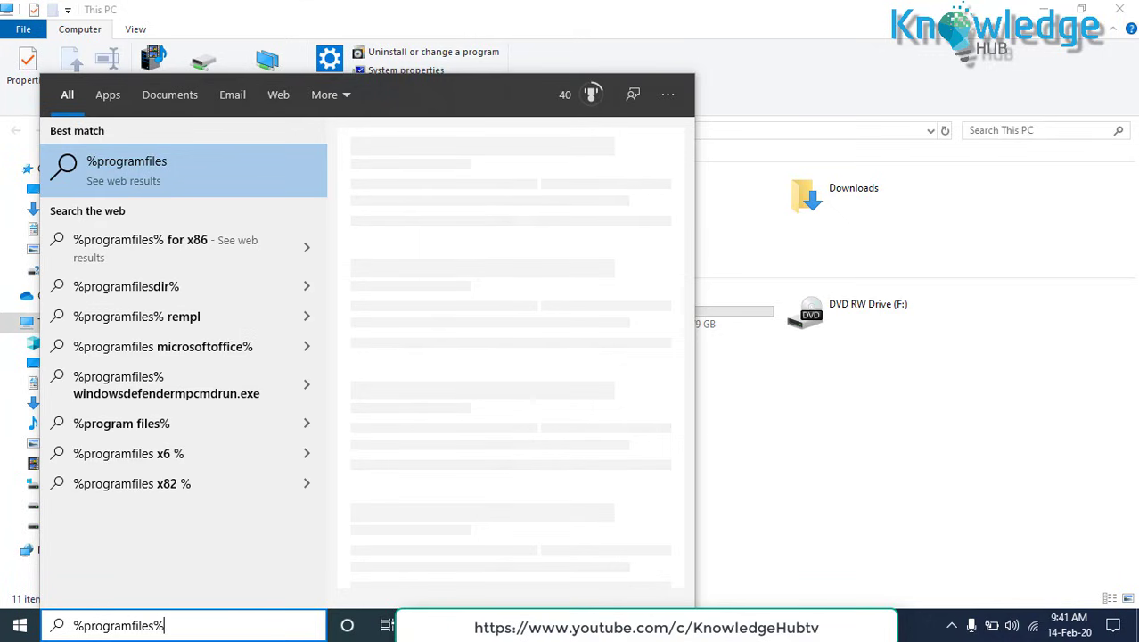
key("Return")
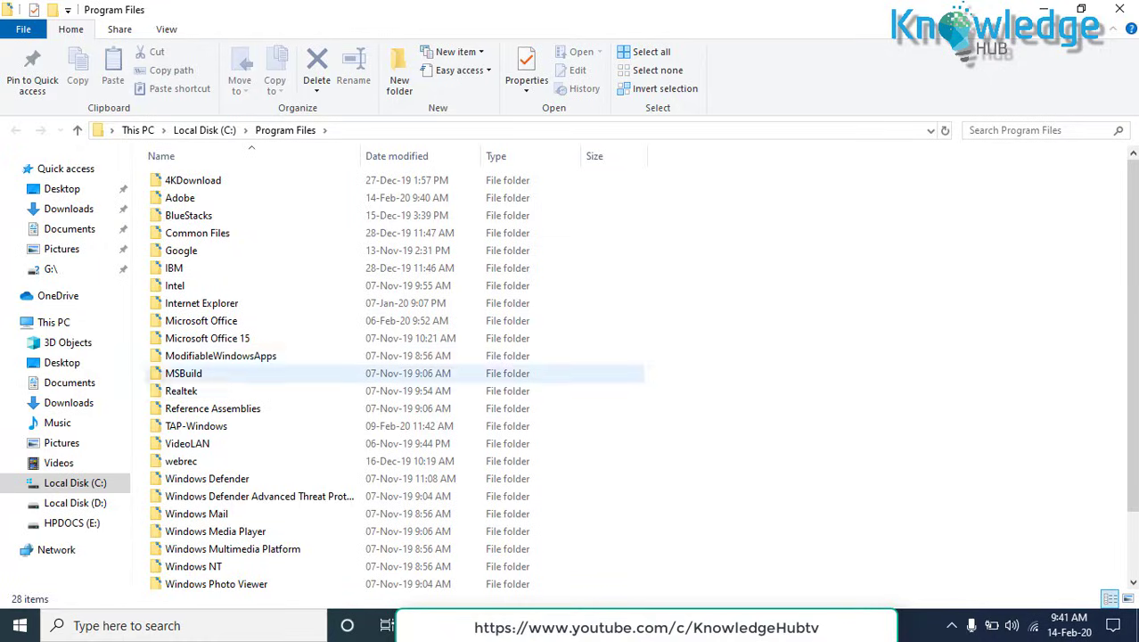
Check the Adobe folder in Program Files and its Common subfolder for Photoshop leftovers, and close the window.
double_click(179, 197)
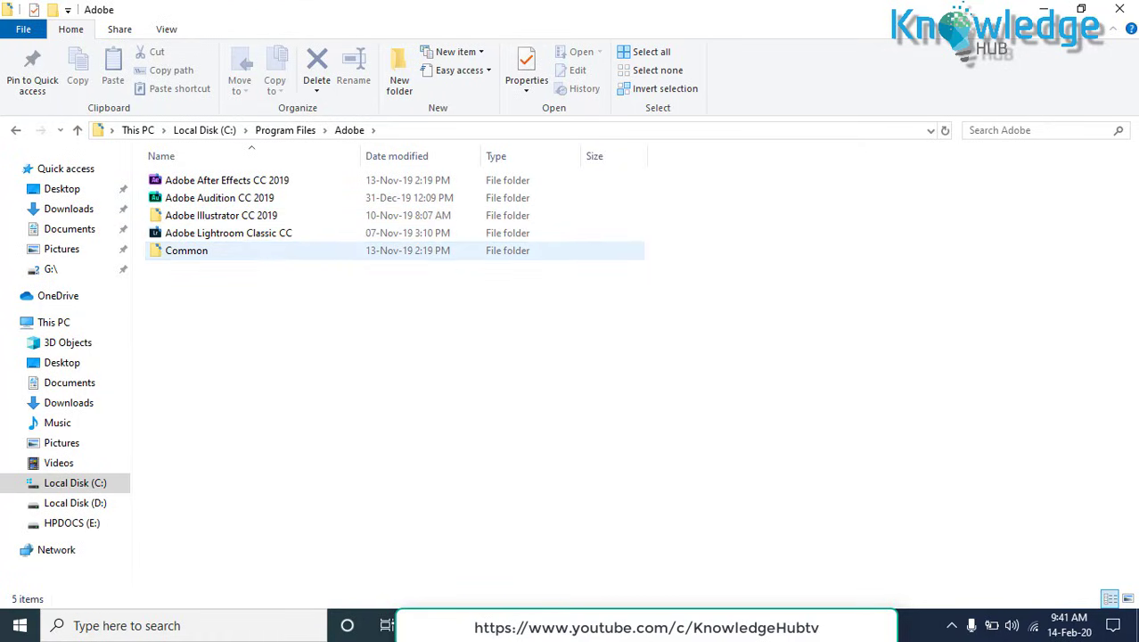
left_click(223, 250)
key("Return")
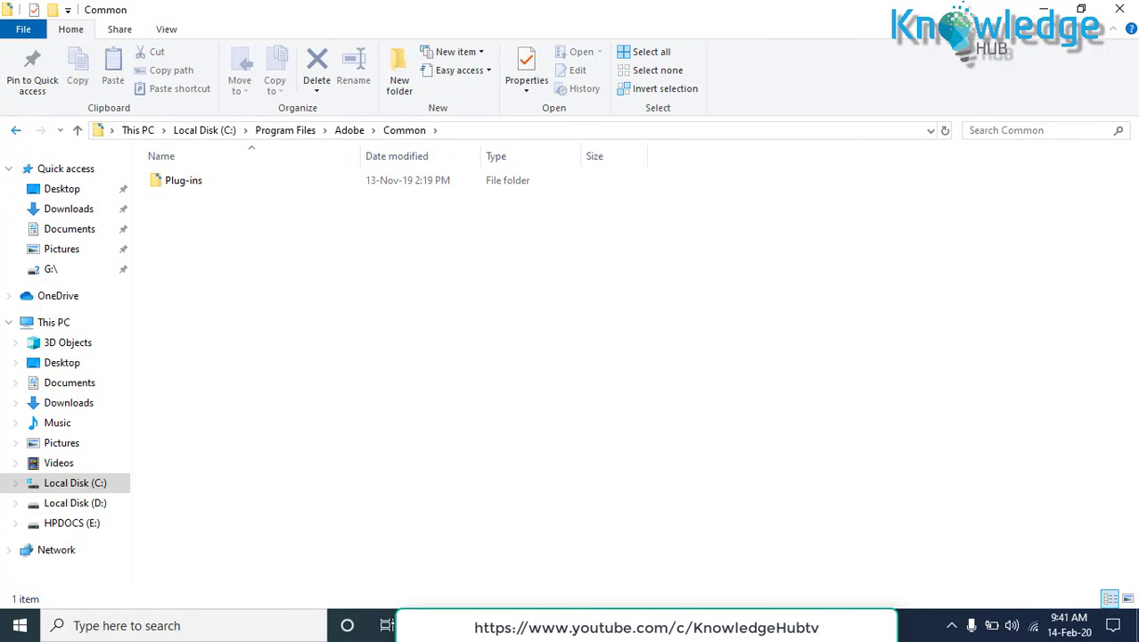
left_click(16, 131)
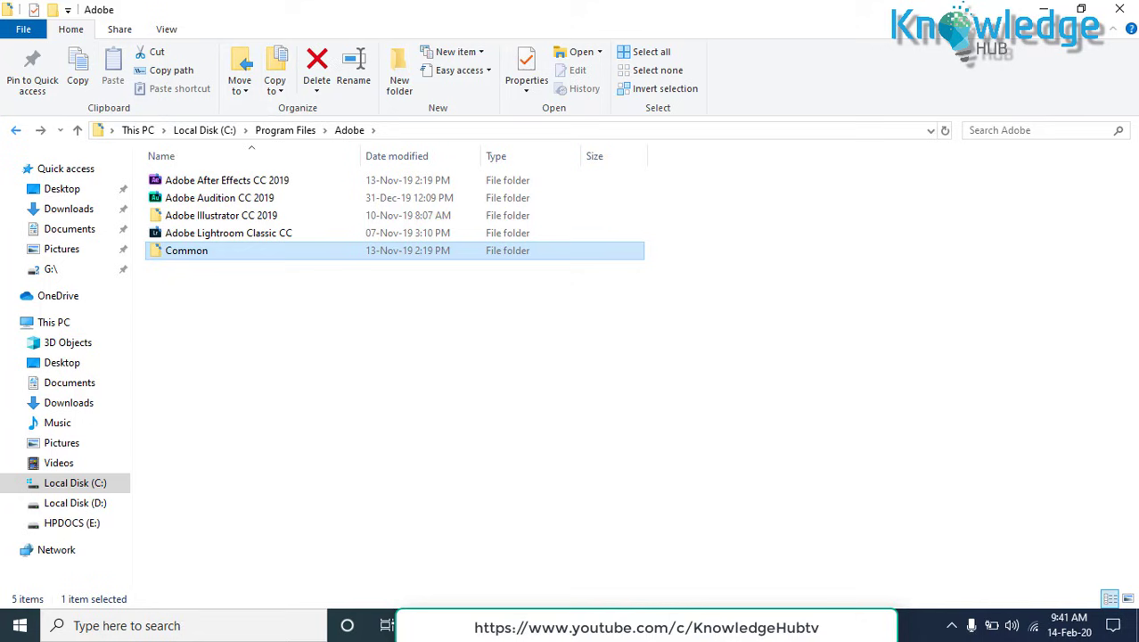
key("BackSpace")
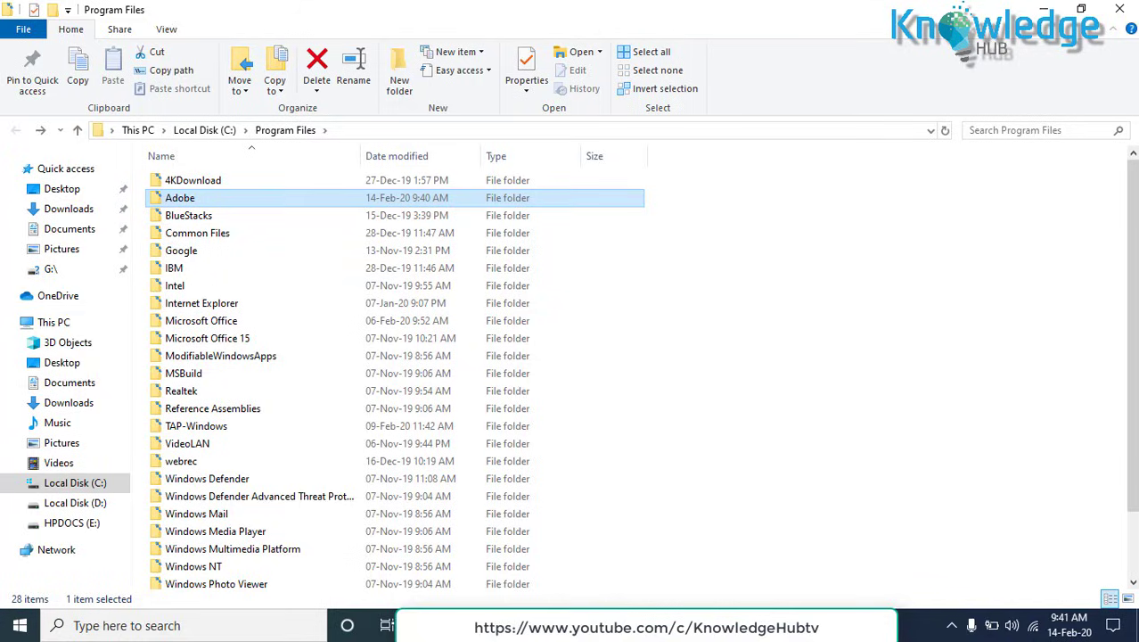
left_click(1119, 9)
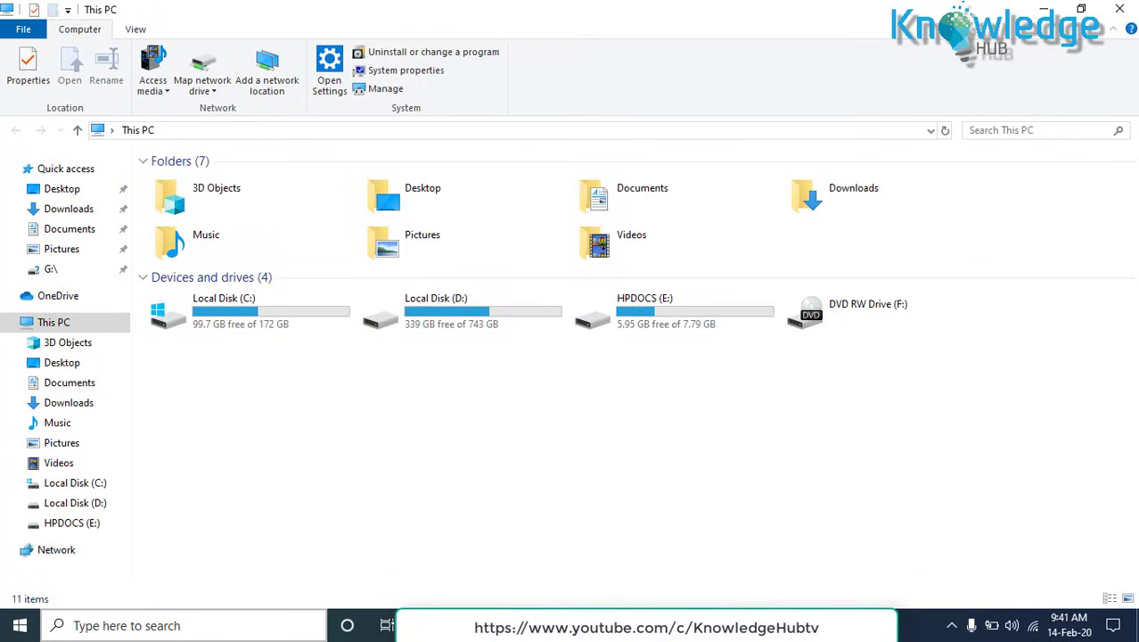
Open the Roaming application data folder through a Windows search for %appdata%.
left_click(184, 626)
key("super+s")
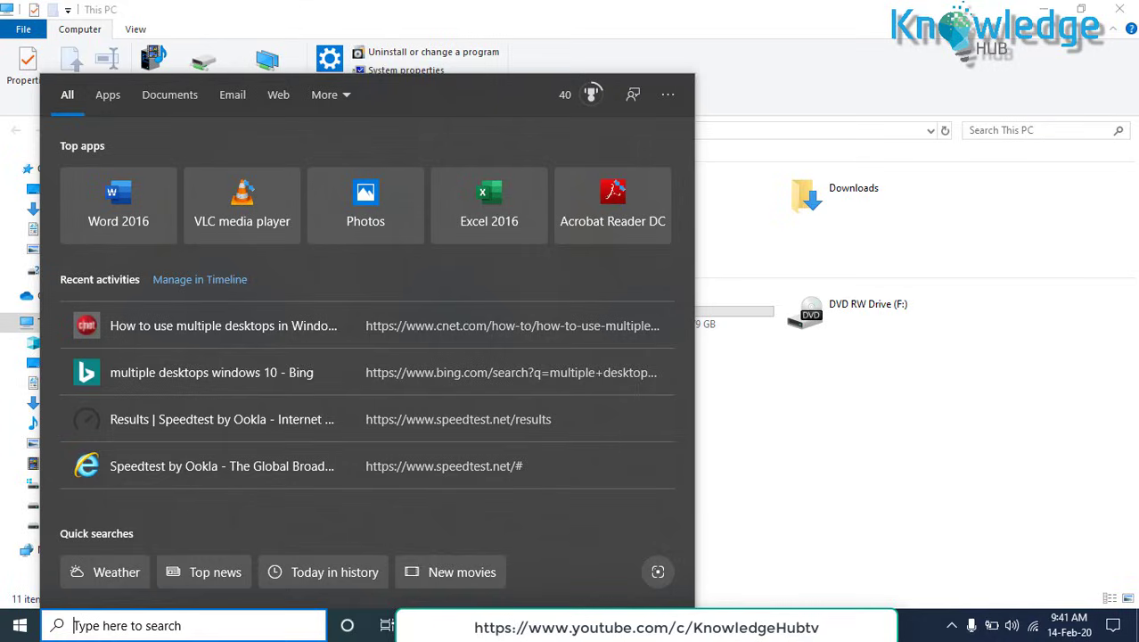
type("%a")
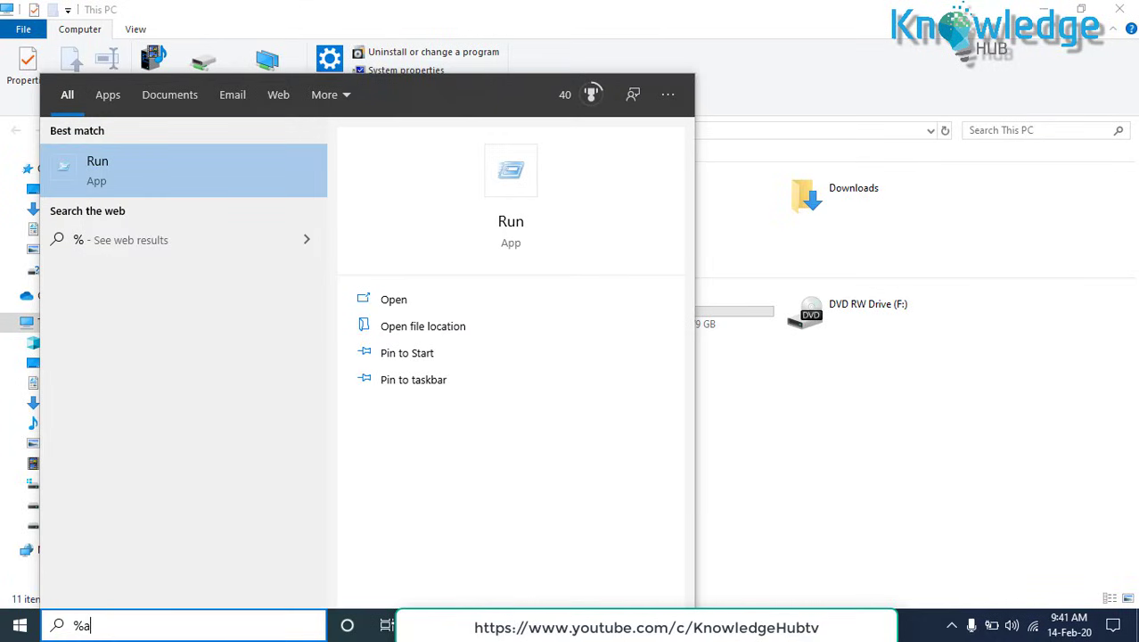
type("ppdat")
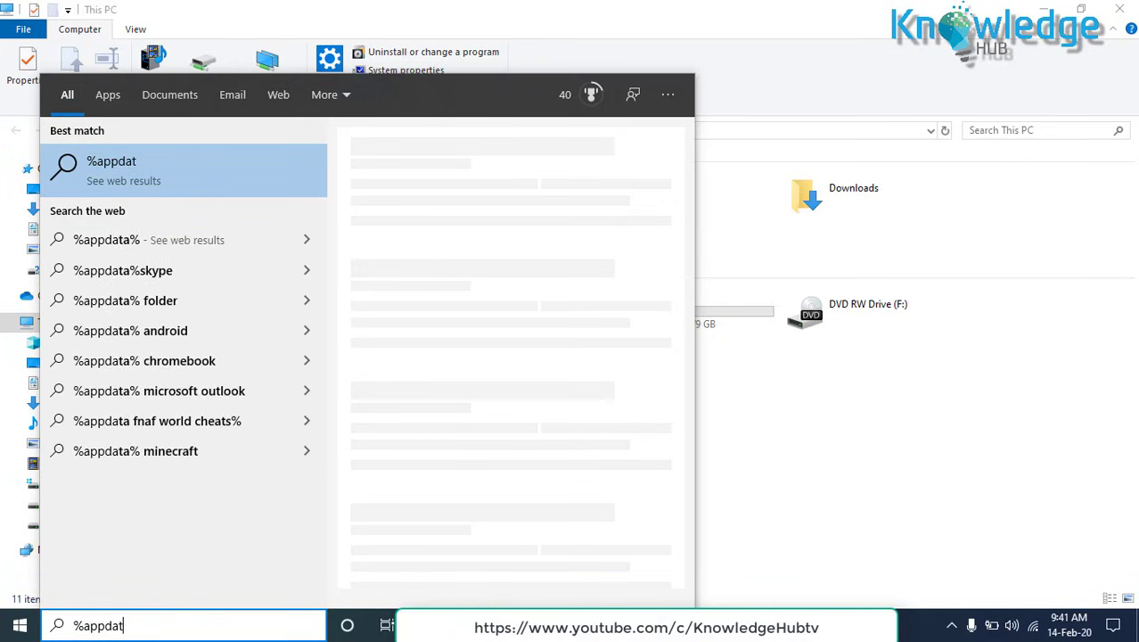
type("a%")
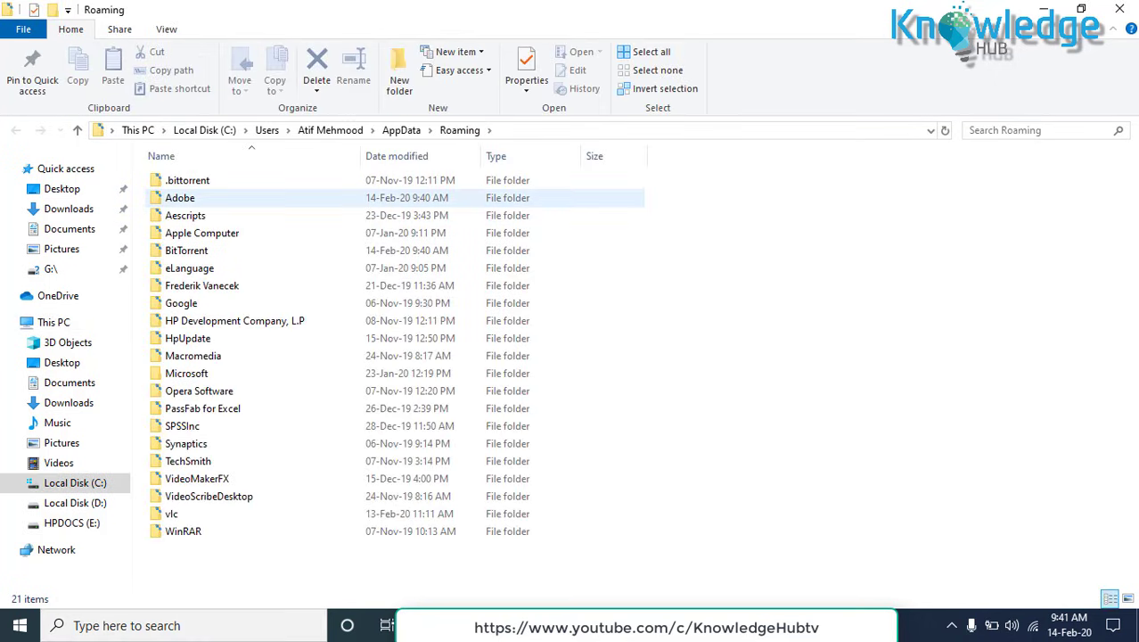
Delete the Adobe Photoshop CC 2019 folder from the Adobe folder inside Roaming.
left_click(179, 198)
left_click(179, 198)
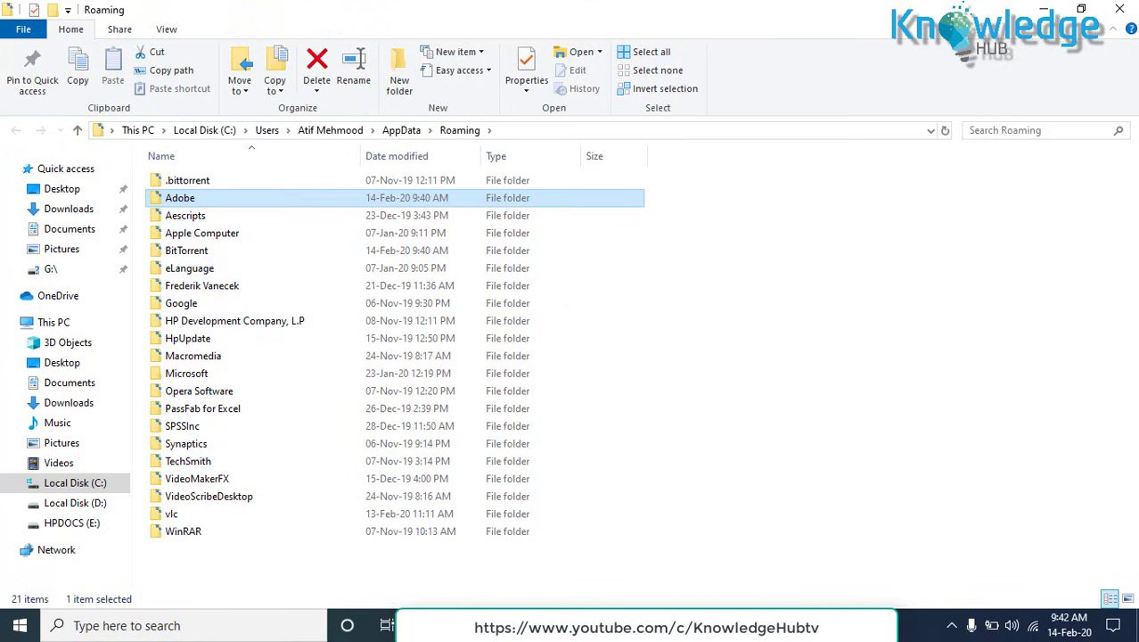
key("Return")
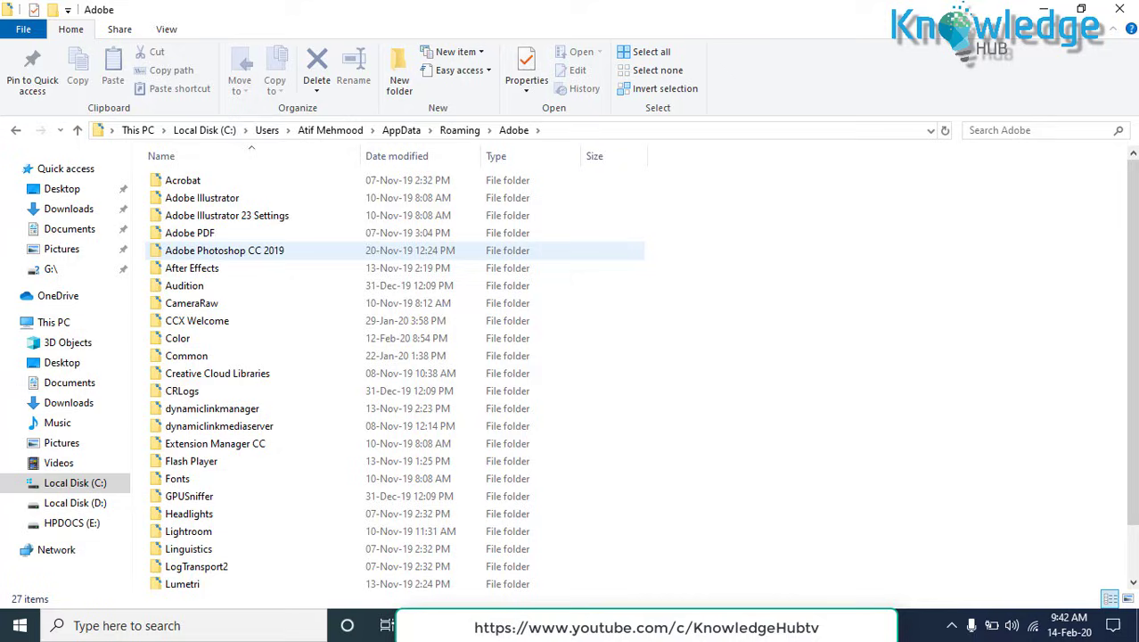
left_click(225, 250)
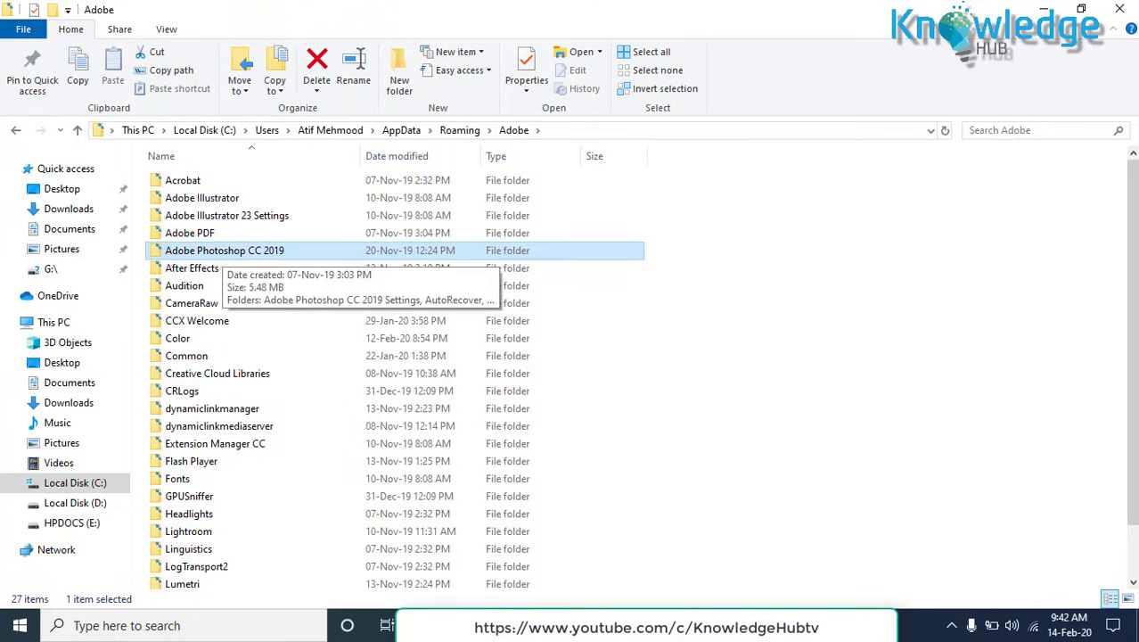
right_click(222, 250)
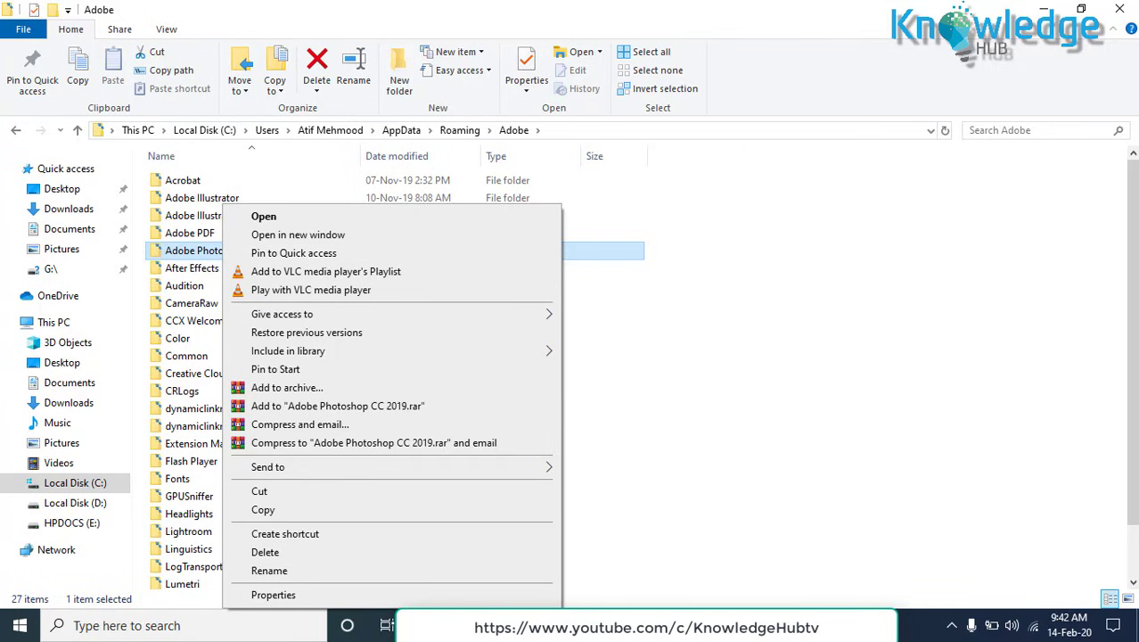
left_click(265, 552)
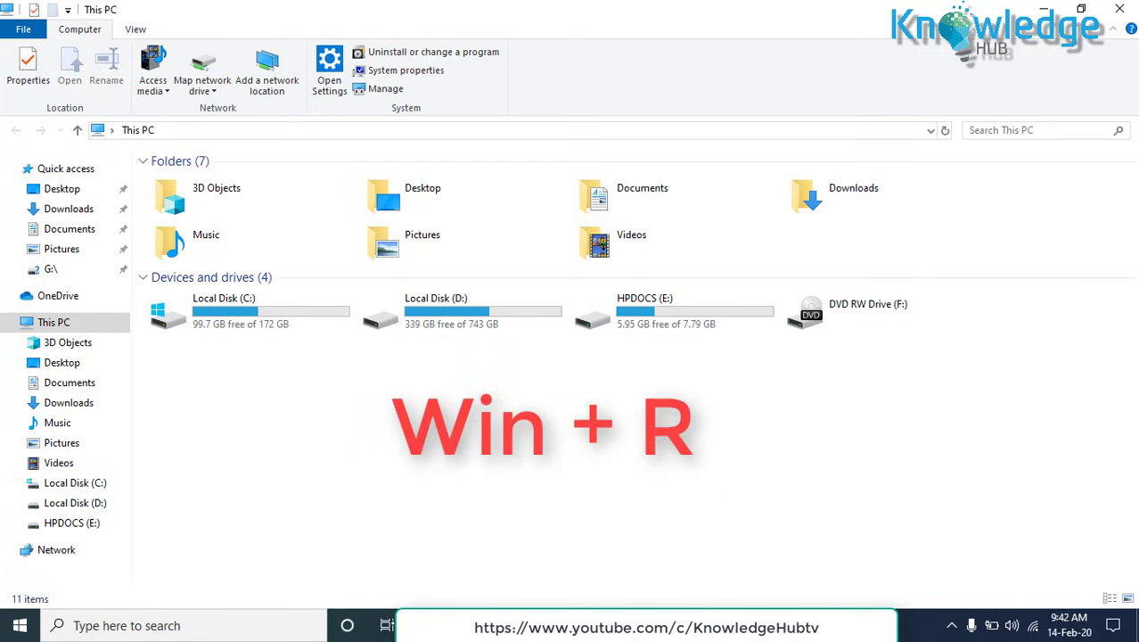
Open the Registry Editor by running the regedit command.
key("super+r")
key("BackSpace")
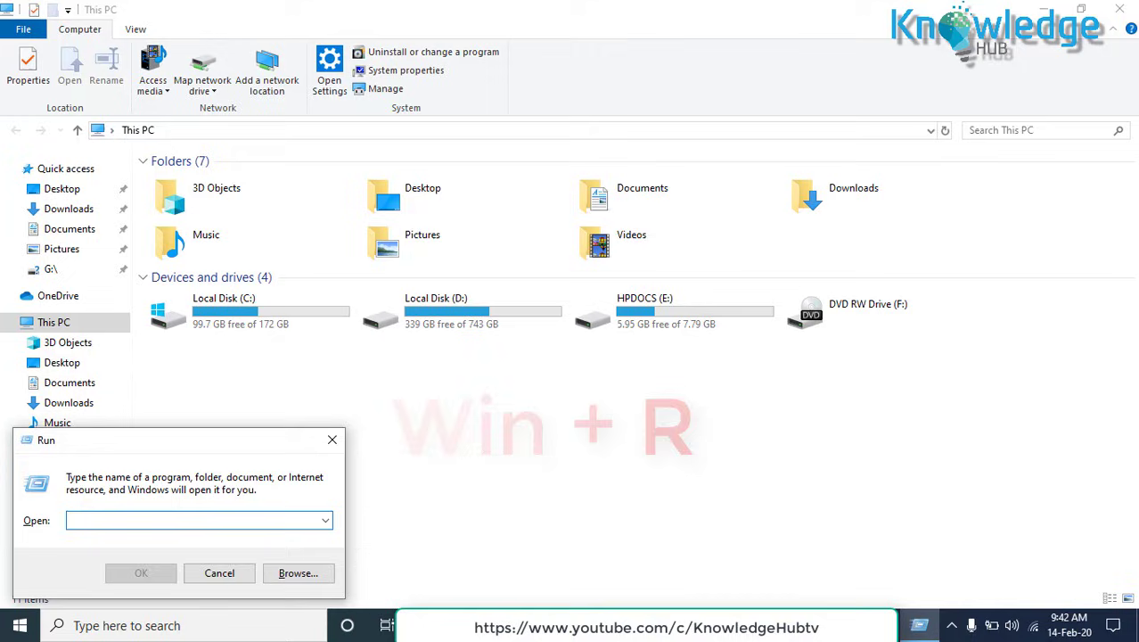
type("r")
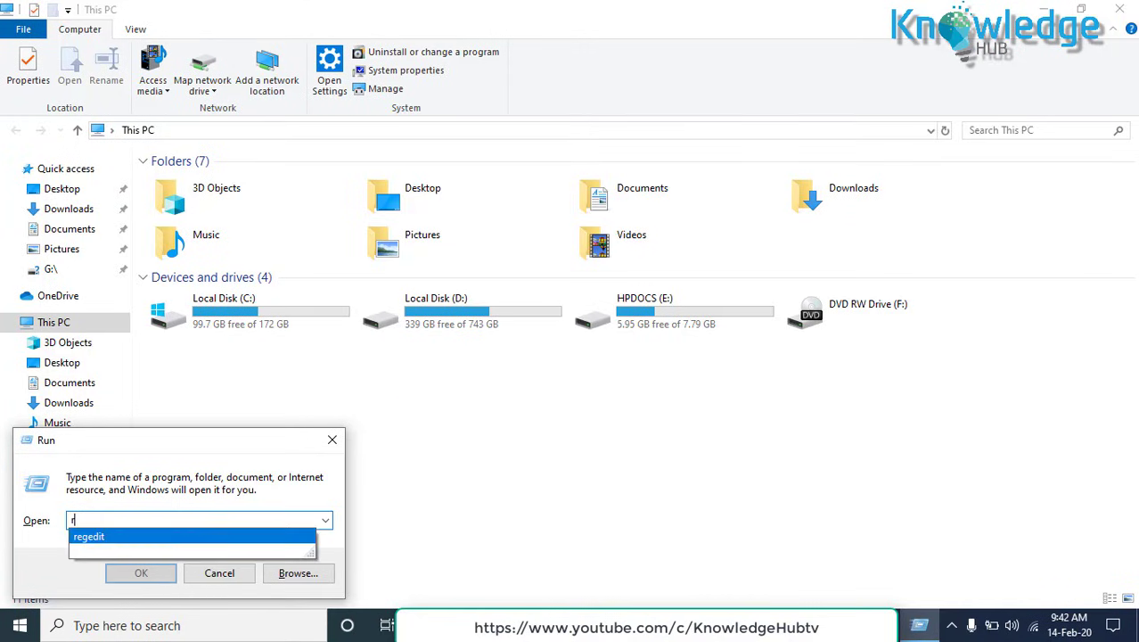
type("e")
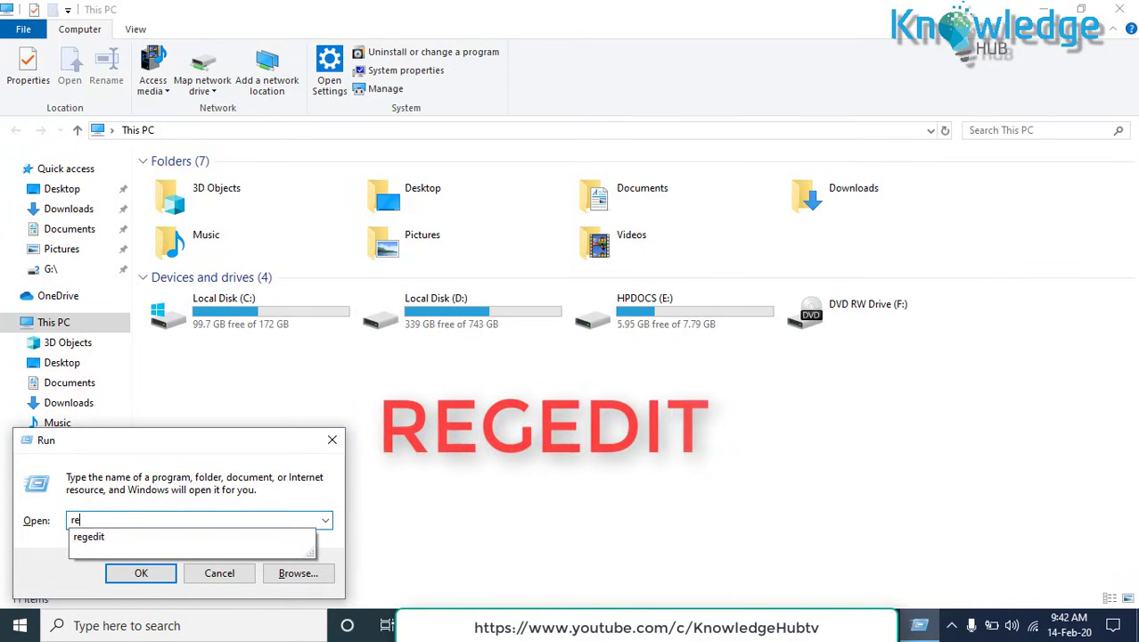
type("gedi")
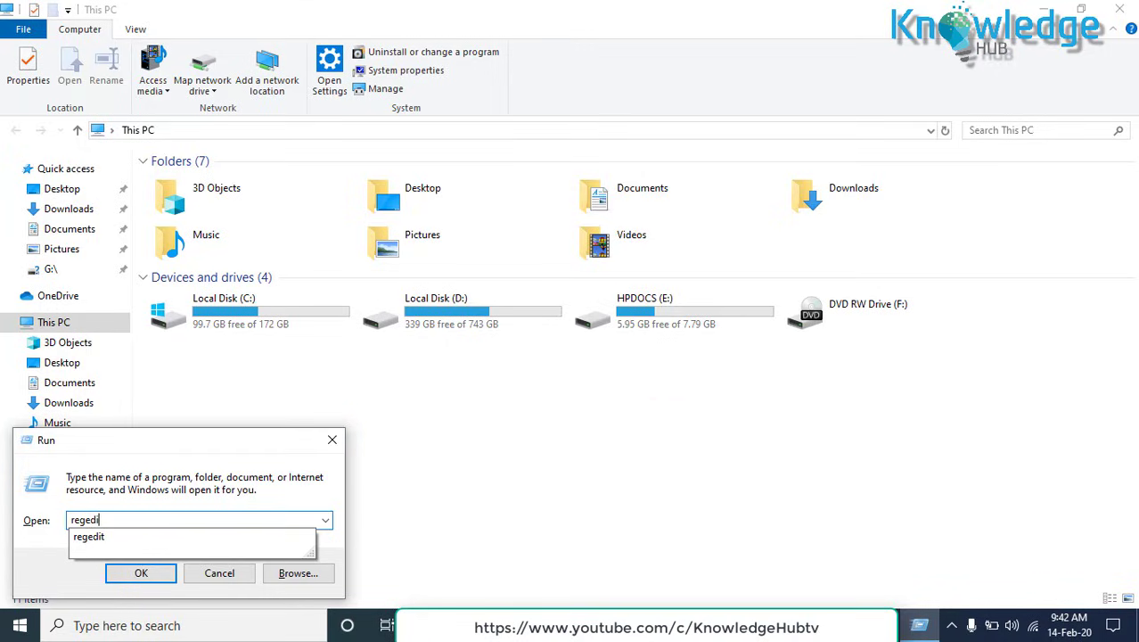
type("t")
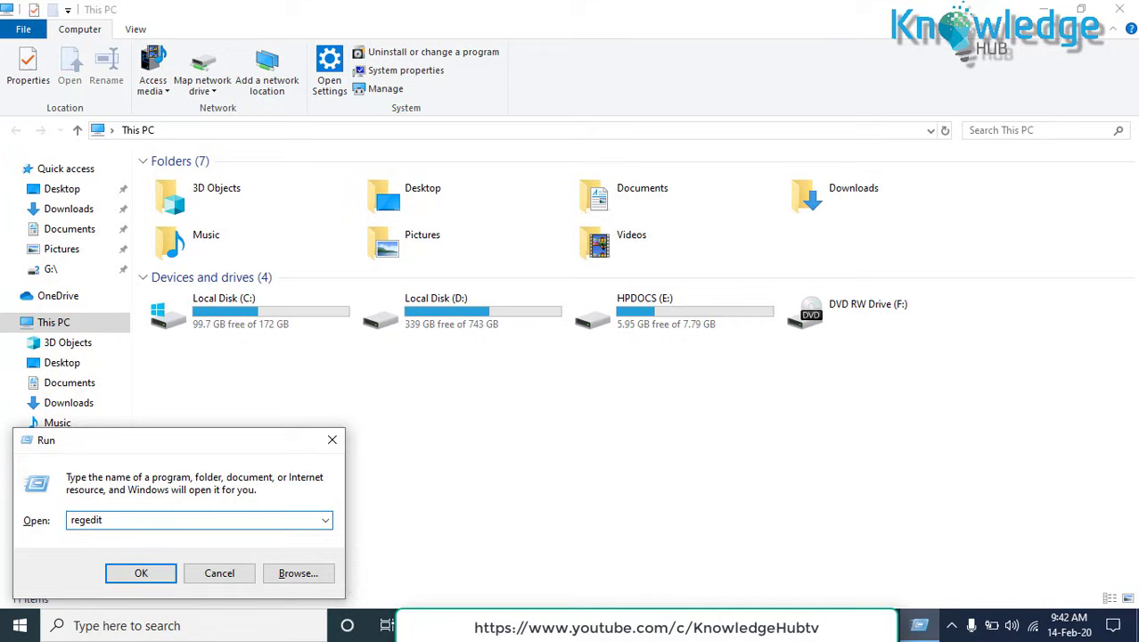
key("Return")
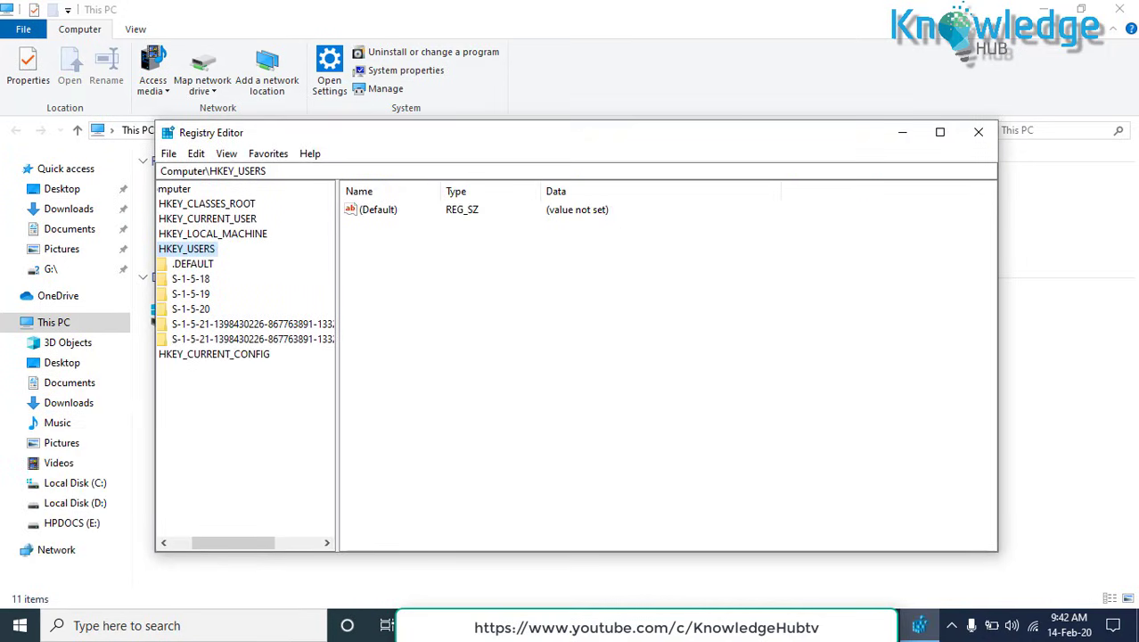
Check the Adobe key under HKEY_LOCAL_MACHINE\SOFTWARE for Photoshop leftovers, and collapse the HKEY_LOCAL_MACHINE branch.
left_click(213, 233)
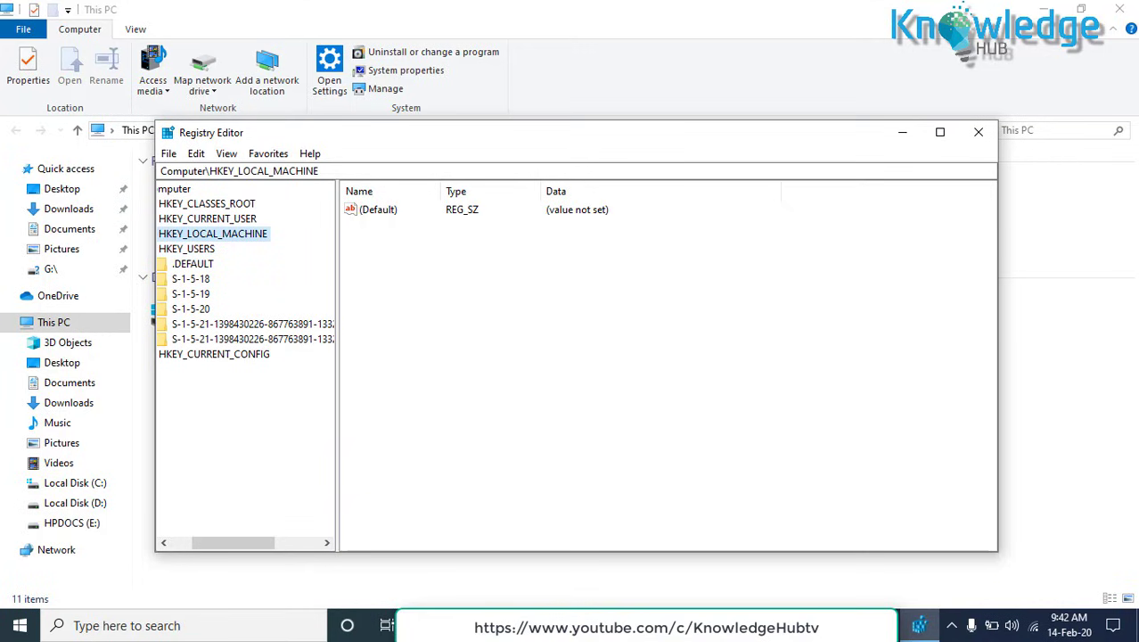
left_click_drag(233, 543, 203, 542)
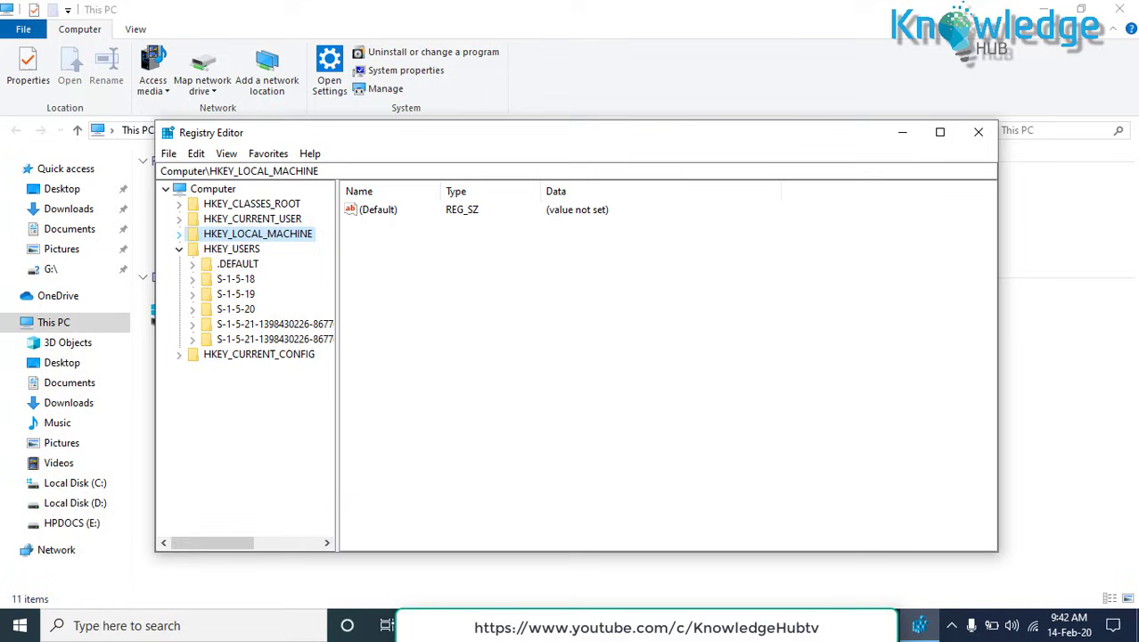
key("Right")
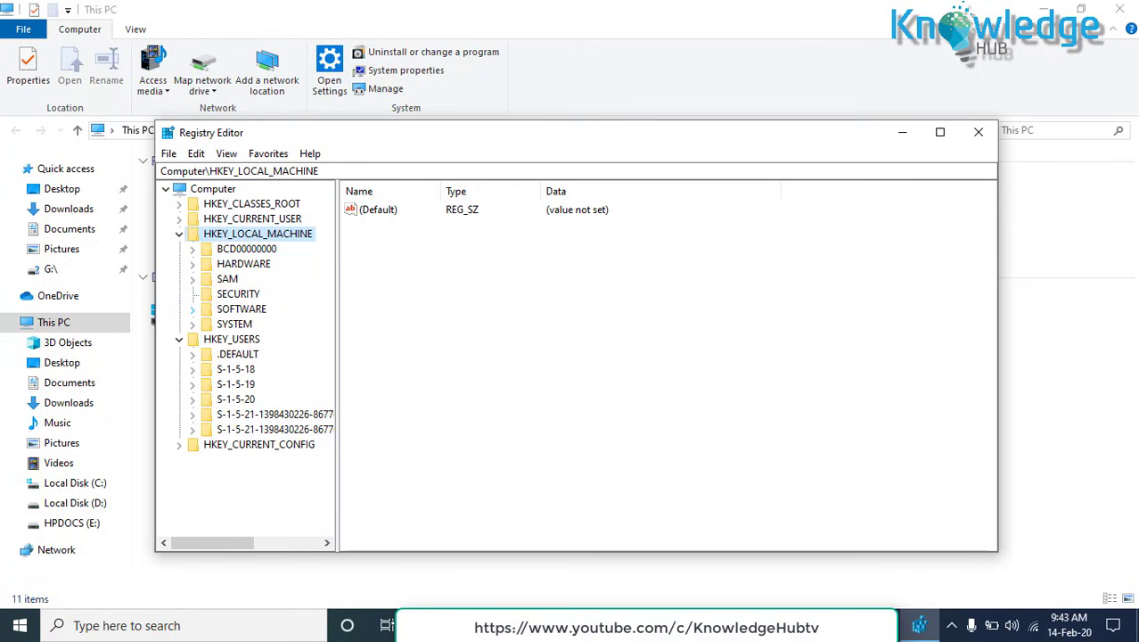
left_click(193, 309)
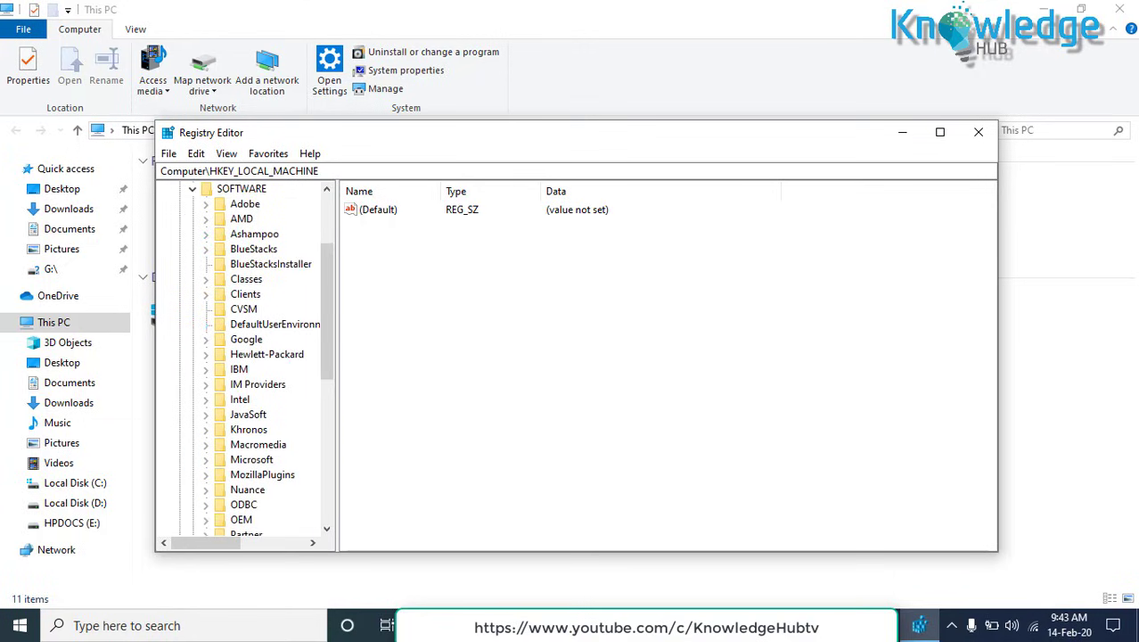
key("Down")
key("Right")
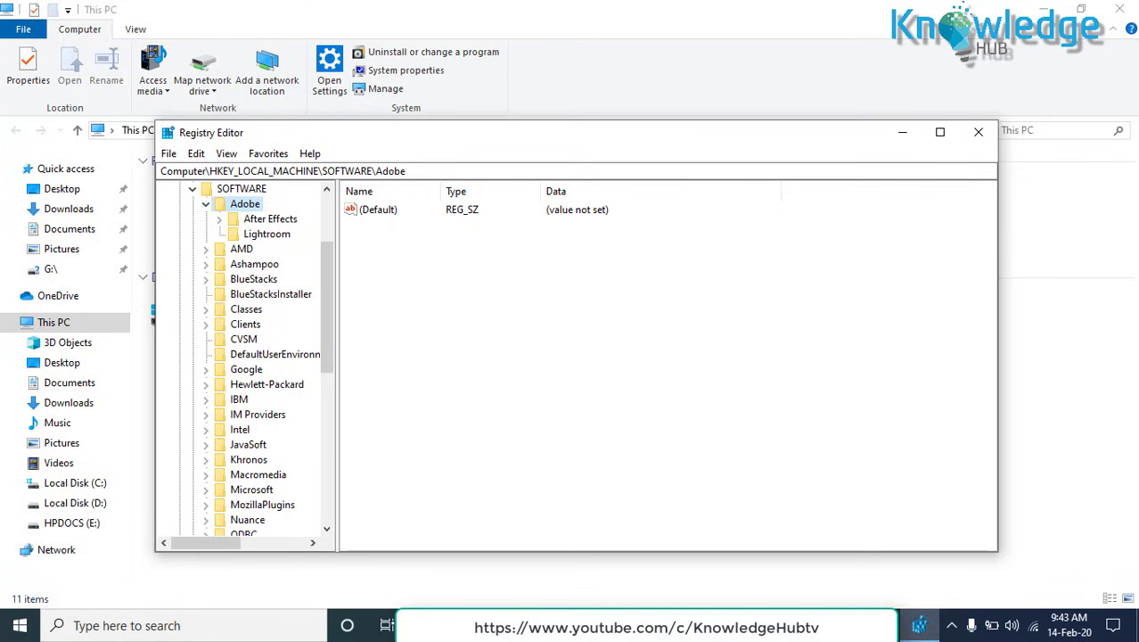
left_click_drag(327, 308, 326, 280)
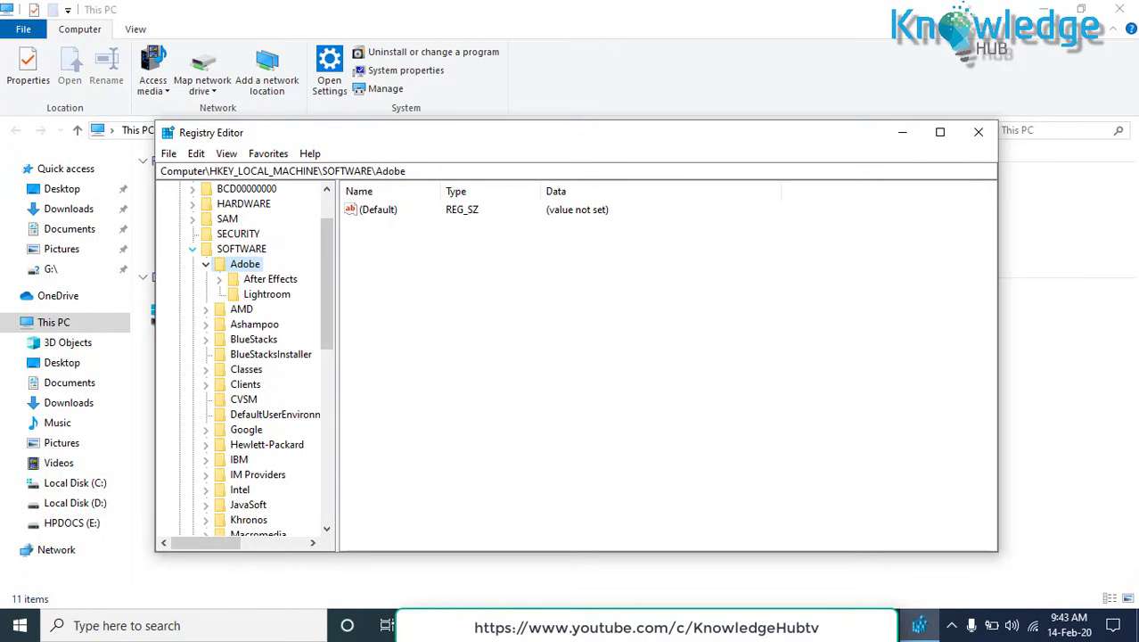
left_click(192, 249)
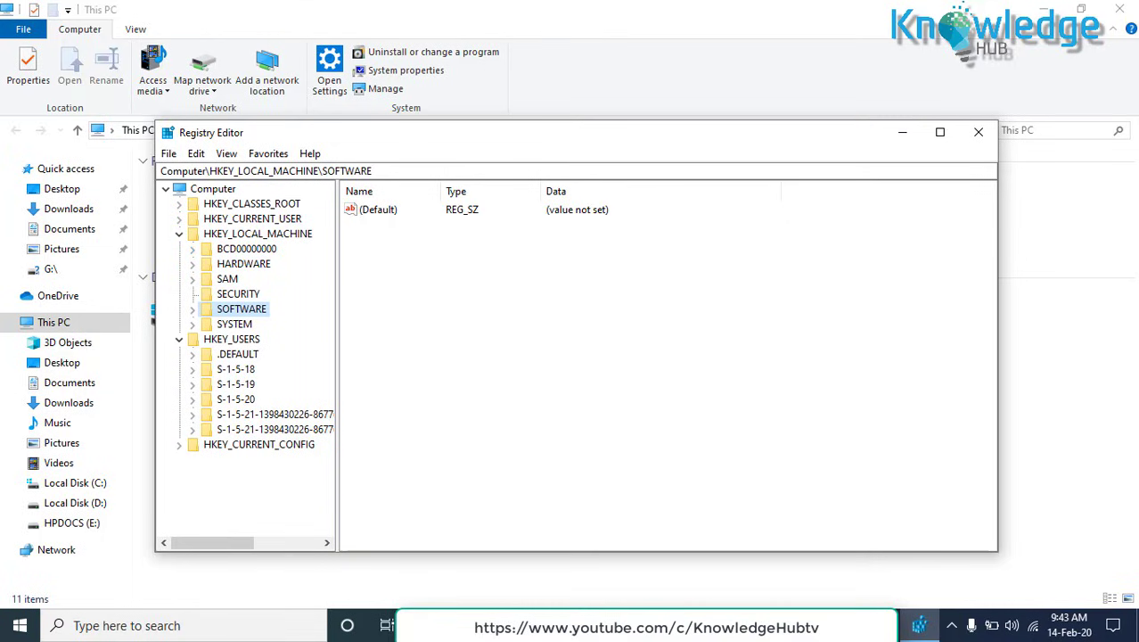
left_click(179, 233)
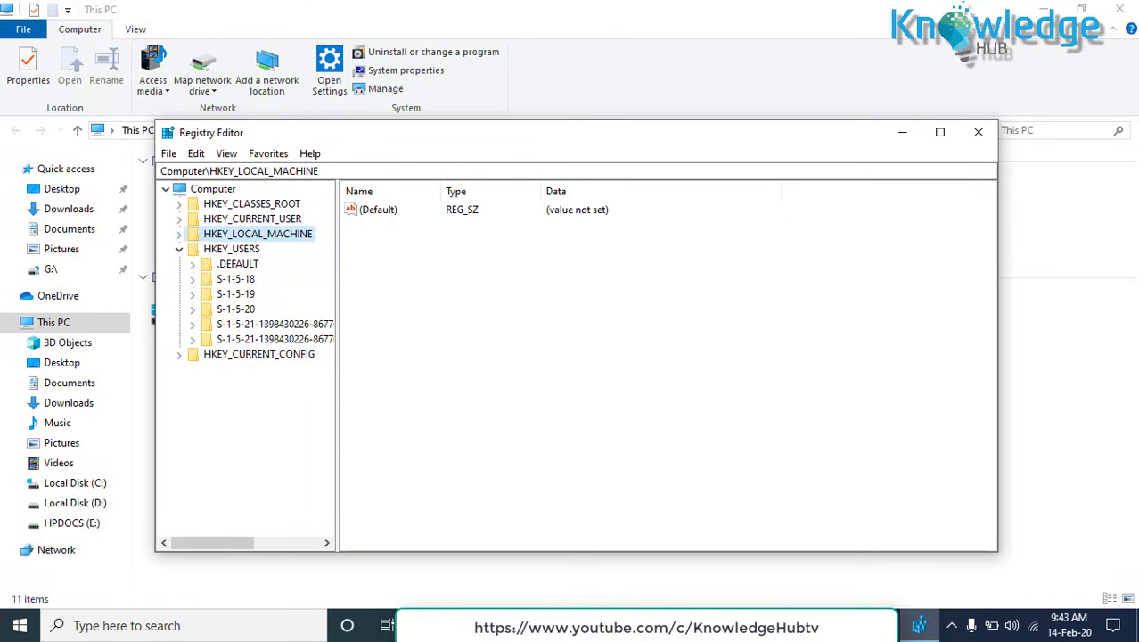
Expand the registry tree down to the subkeys of HKEY_CURRENT_USER\SOFTWARE\Adobe.
left_click(252, 219)
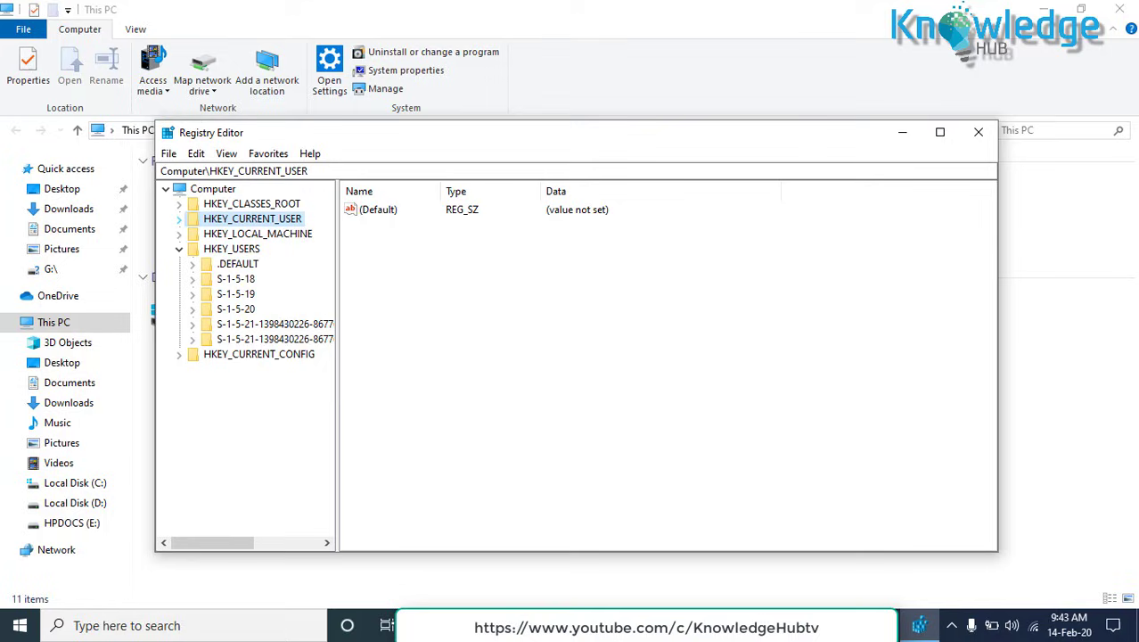
left_click(179, 218)
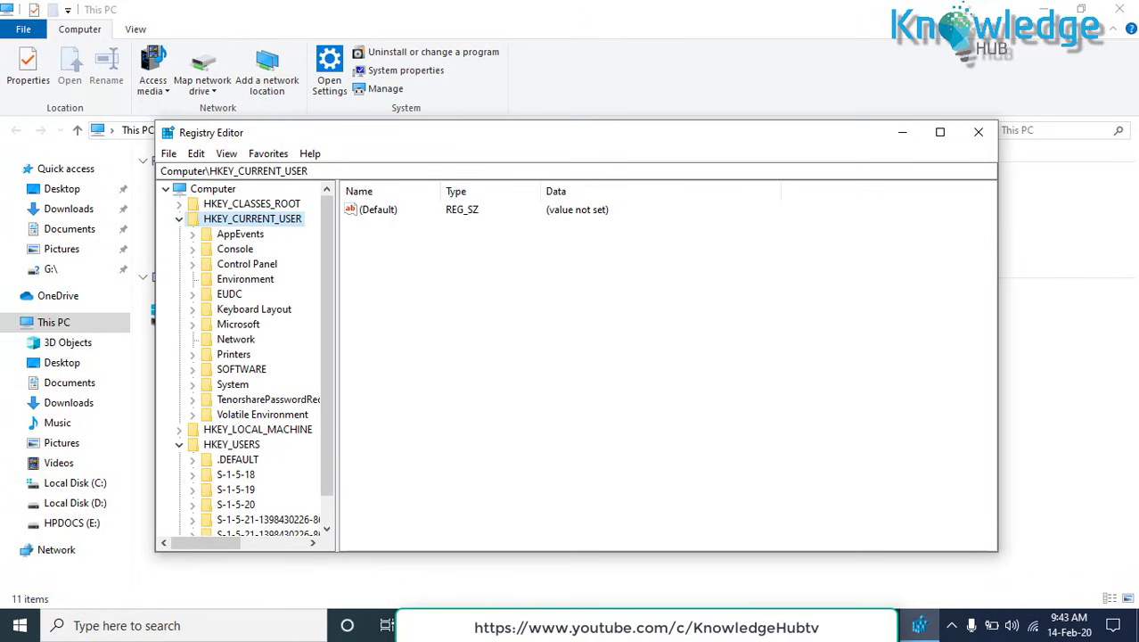
left_click(192, 369)
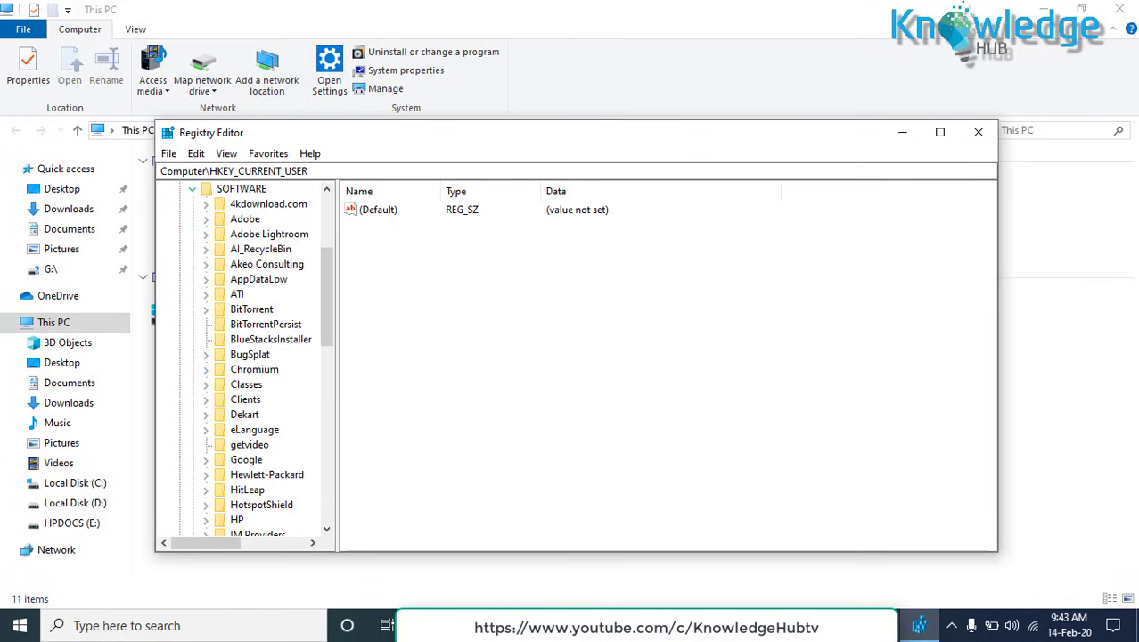
left_click(245, 219)
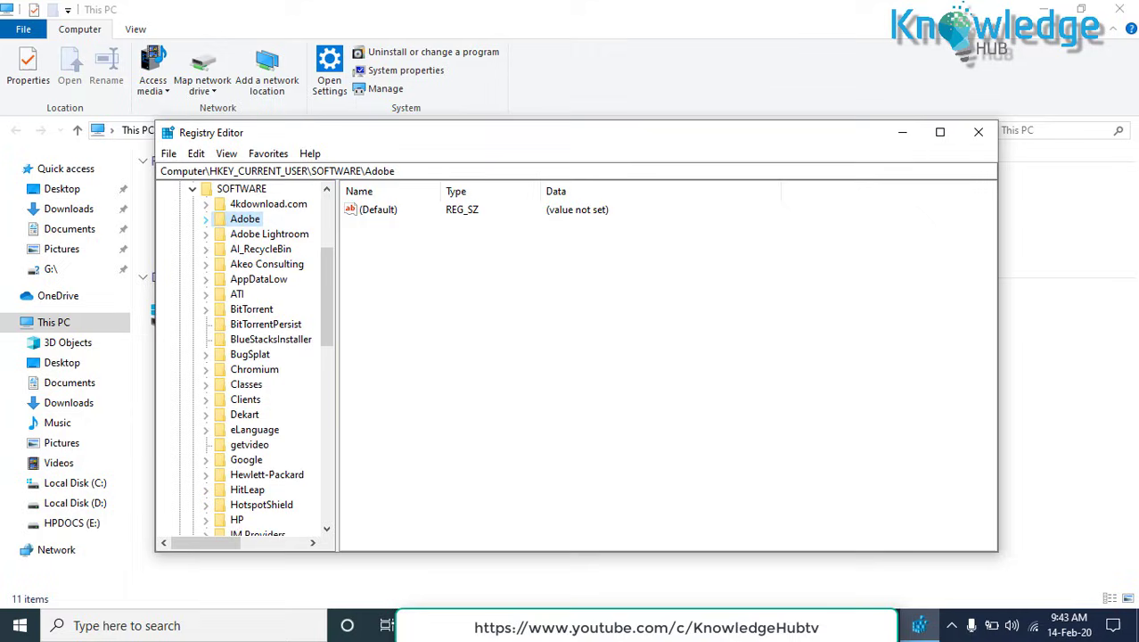
left_click(206, 219)
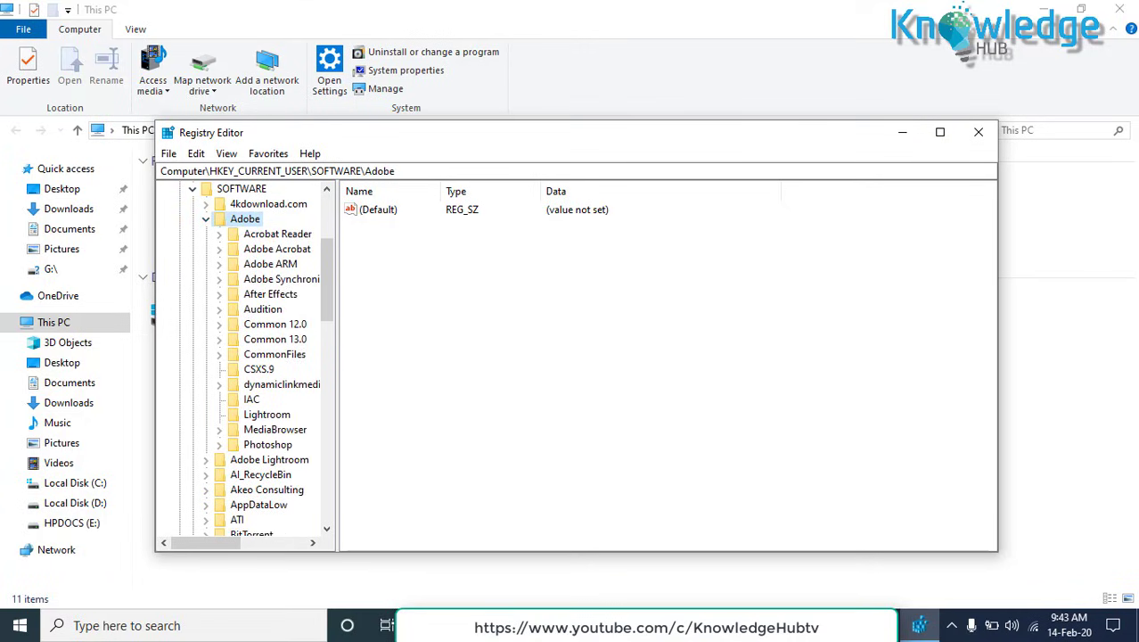
Permanently delete the Photoshop key and its subkeys from HKEY_CURRENT_USER\SOFTWARE\Adobe.
left_click(268, 445)
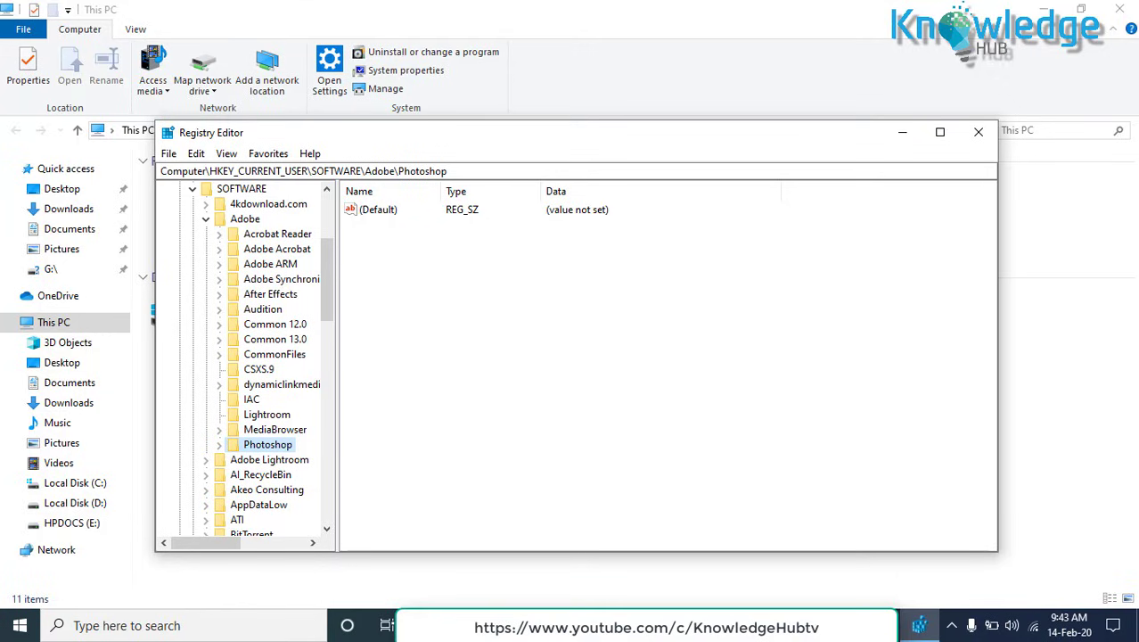
right_click(253, 445)
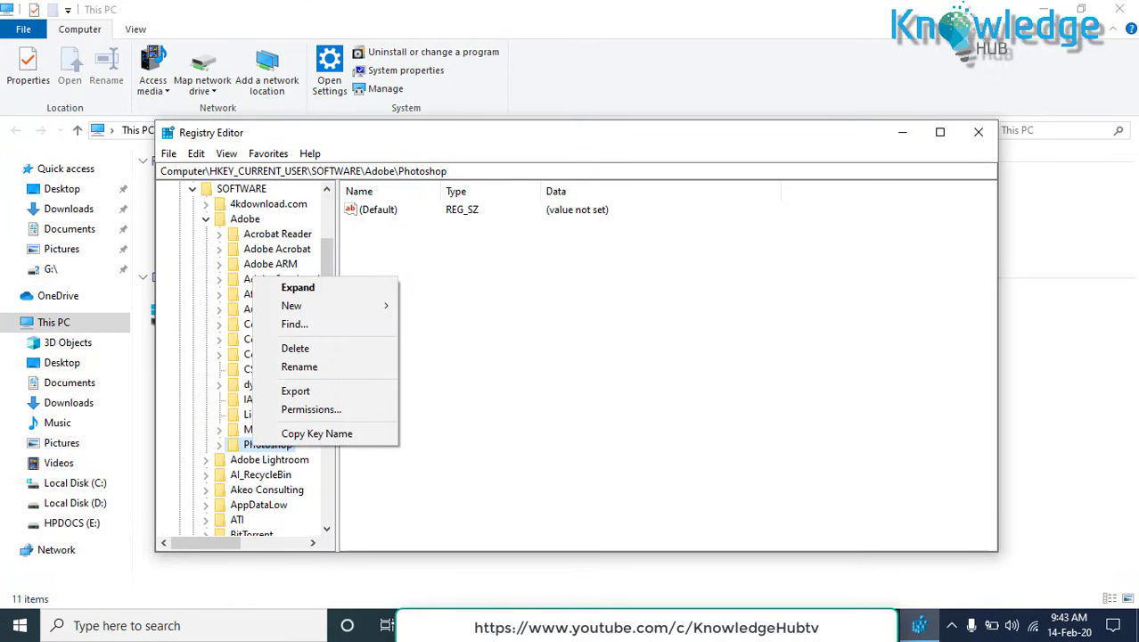
key("Up")
key("Up")
key("Up")
key("Up")
key("Up")
key("Up")
key("Up")
key("Up")
key("Down")
key("Down")
key("Down")
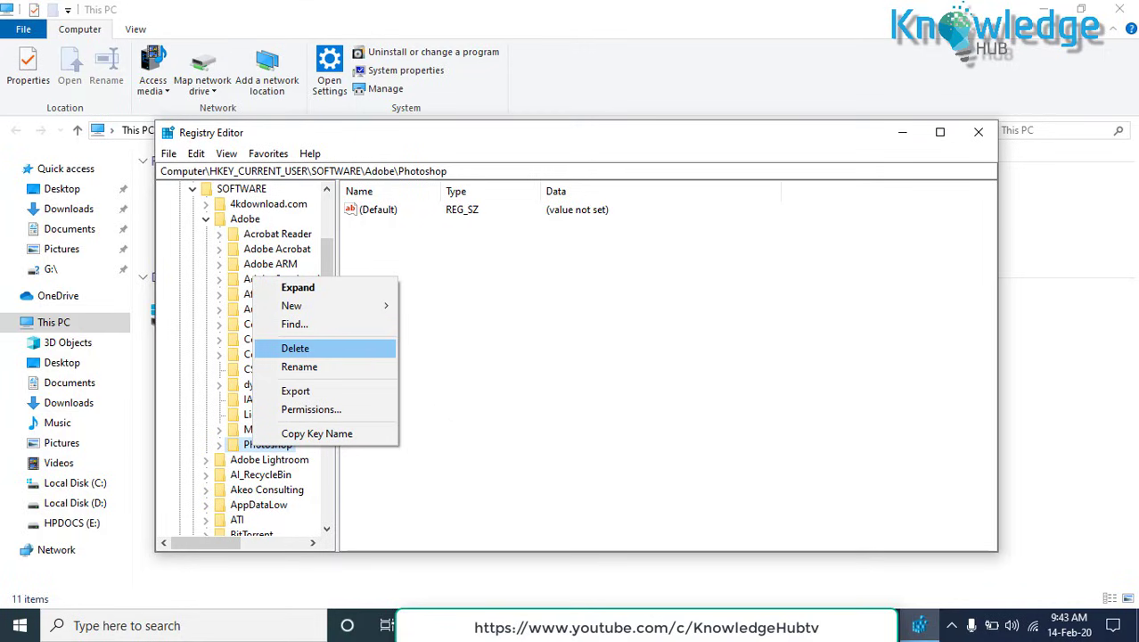
key("Return")
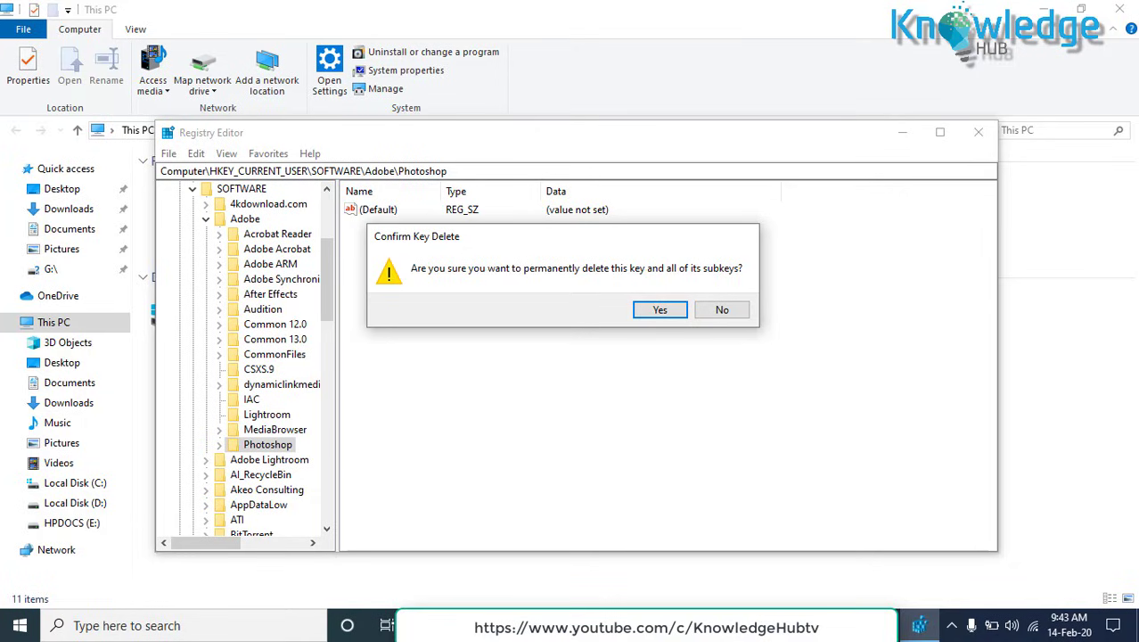
key("Return")
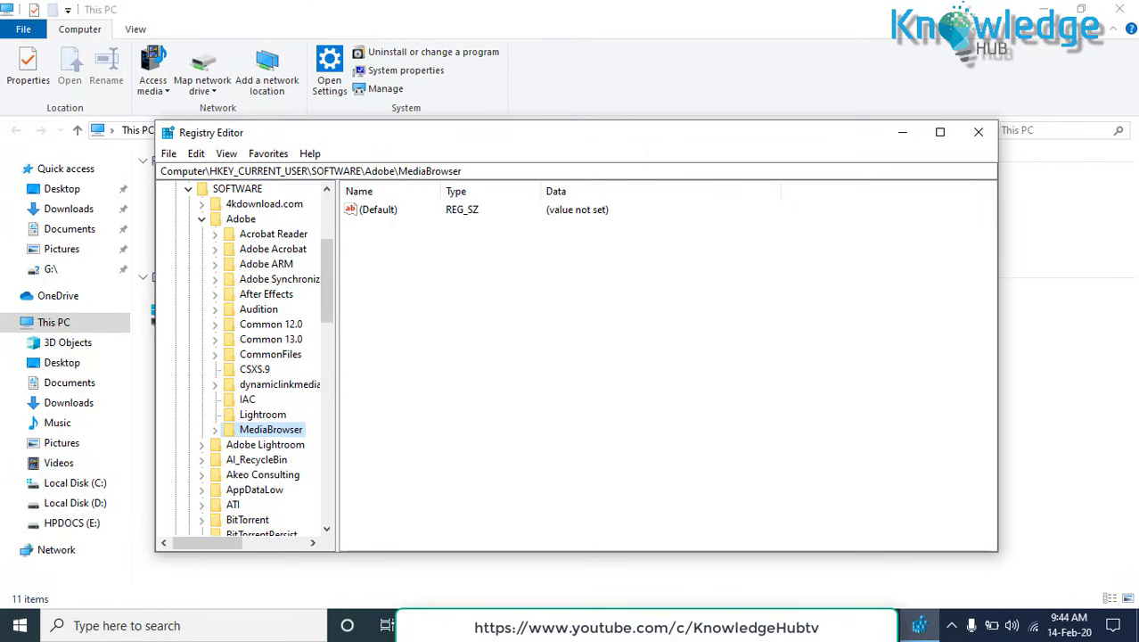
Collapse the Adobe and SOFTWARE keys and the whole HKEY_CURRENT_USER branch in the registry tree.
key("Left")
key("Left")
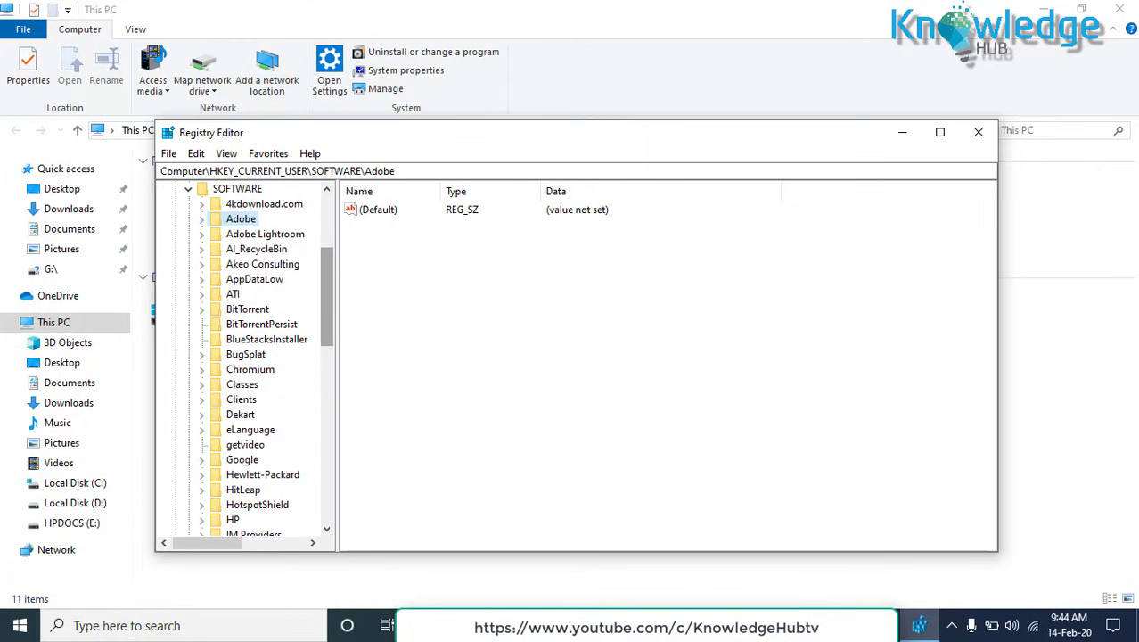
scroll(245, 357, "up", 3)
key("Left")
key("Left")
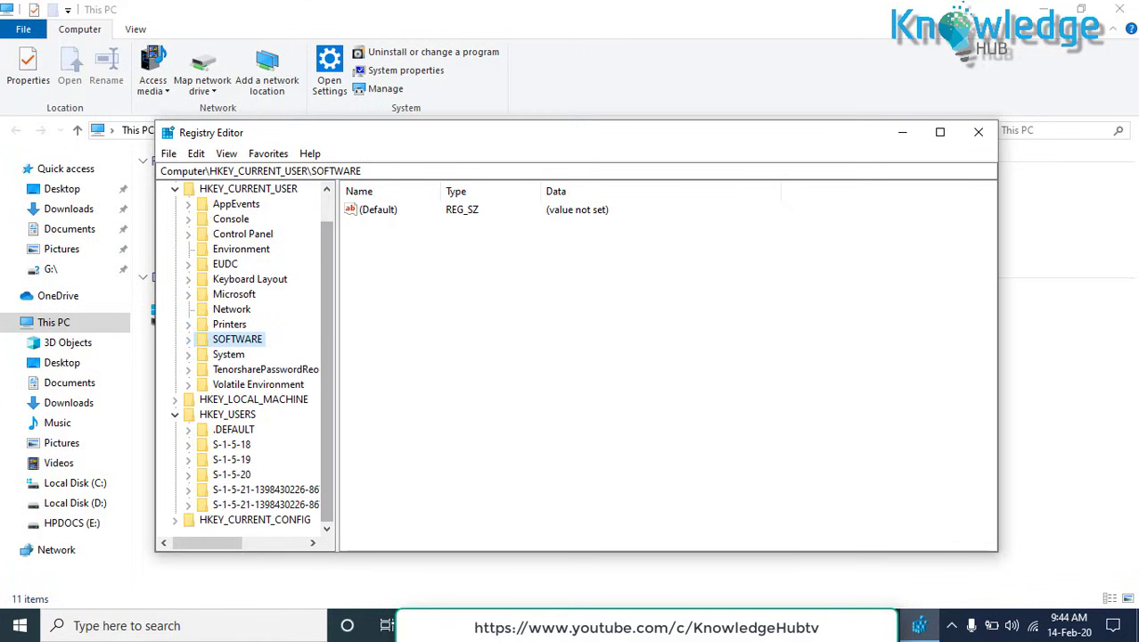
scroll(245, 357, "up", 2)
key("Left")
key("Left")
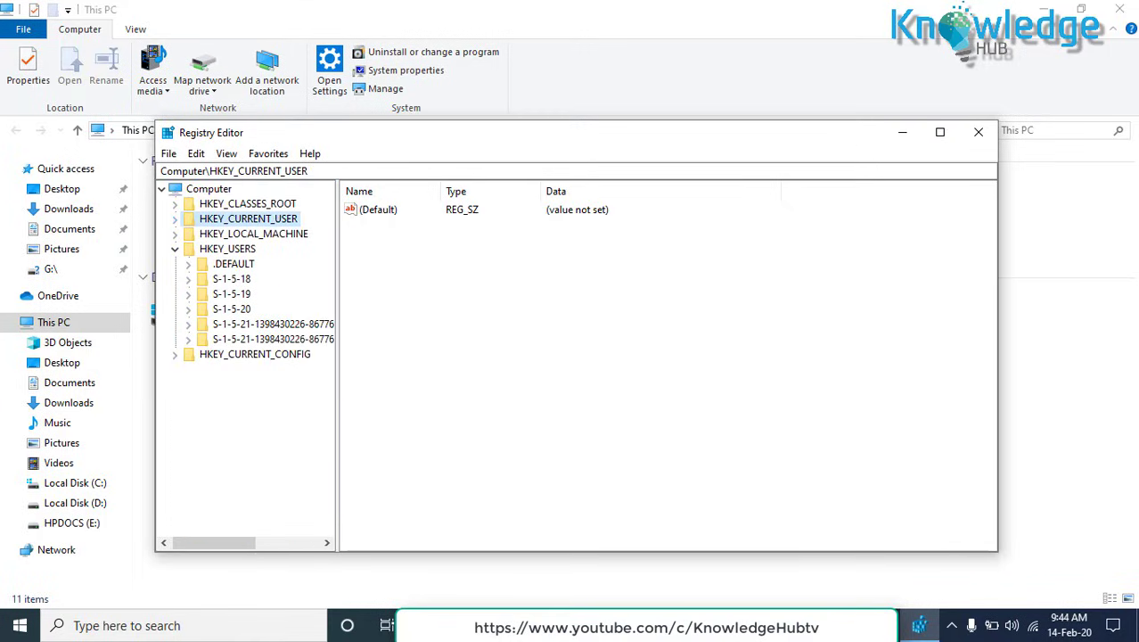
Check the Software key under HKEY_USERS\.DEFAULT for Adobe leftovers, collapse .DEFAULT, and select the S-1-5-20 key.
left_click(175, 250)
left_click(231, 250)
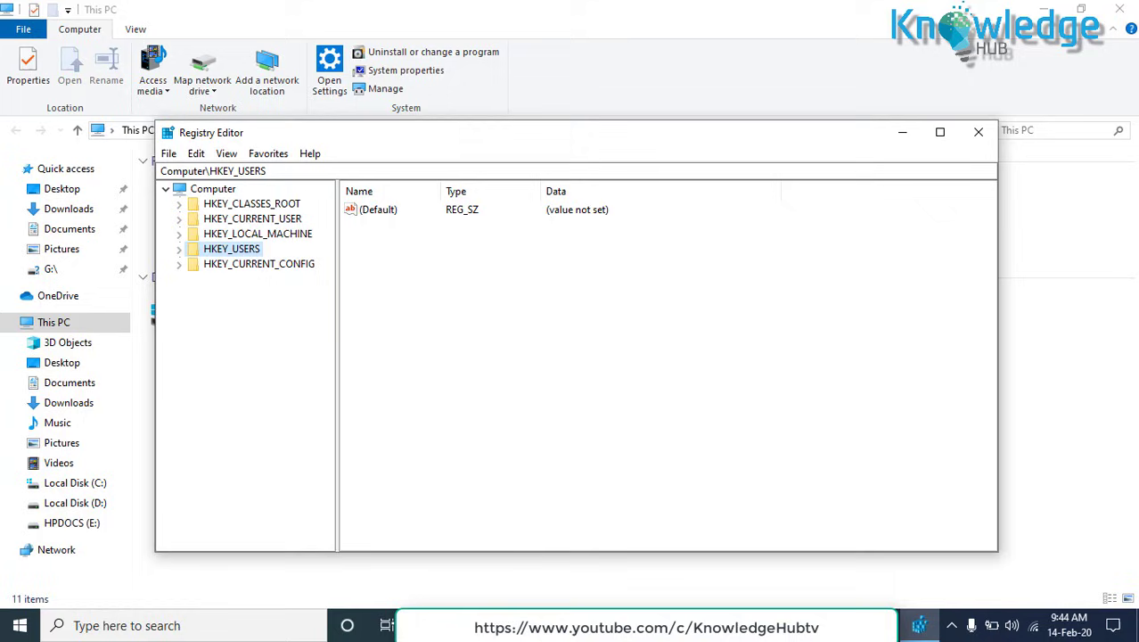
key("Right")
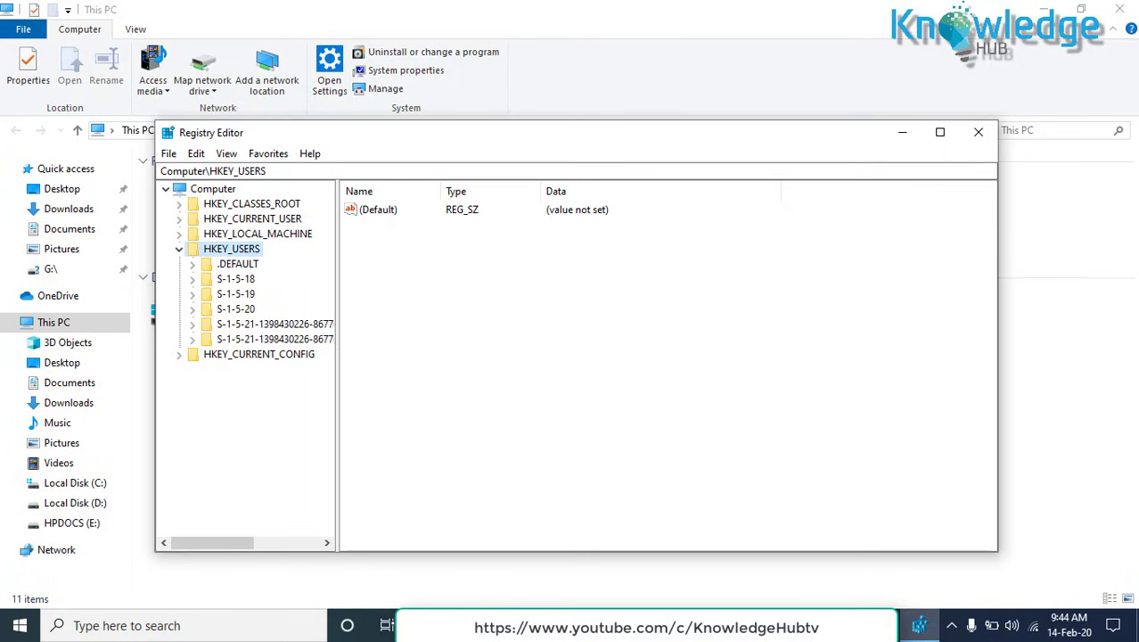
key("Down")
key("Right")
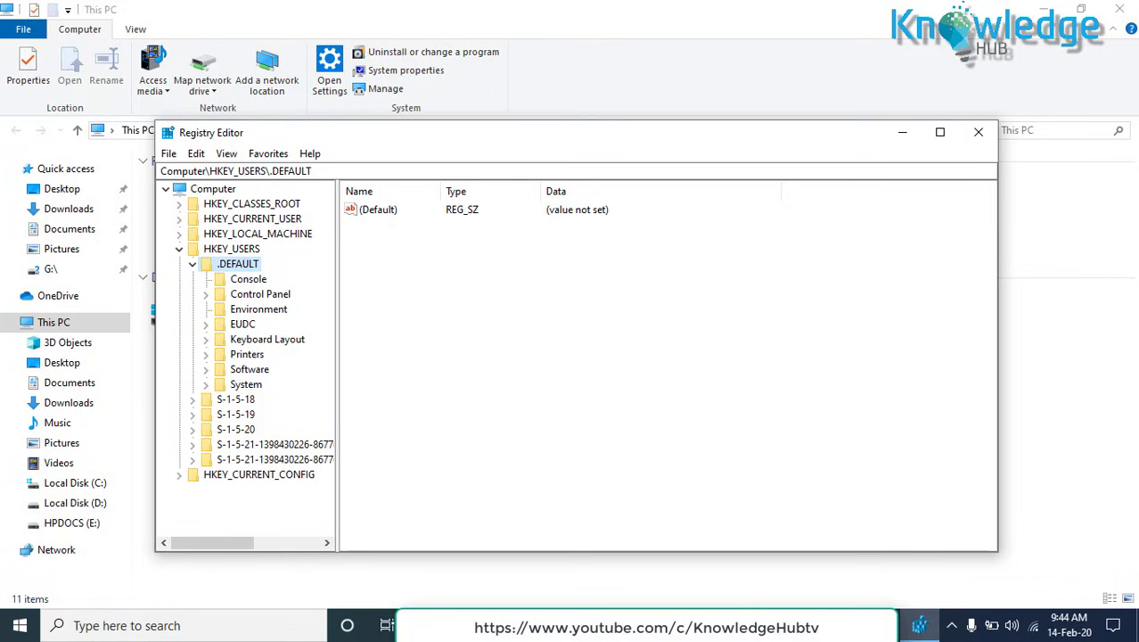
left_click(249, 369)
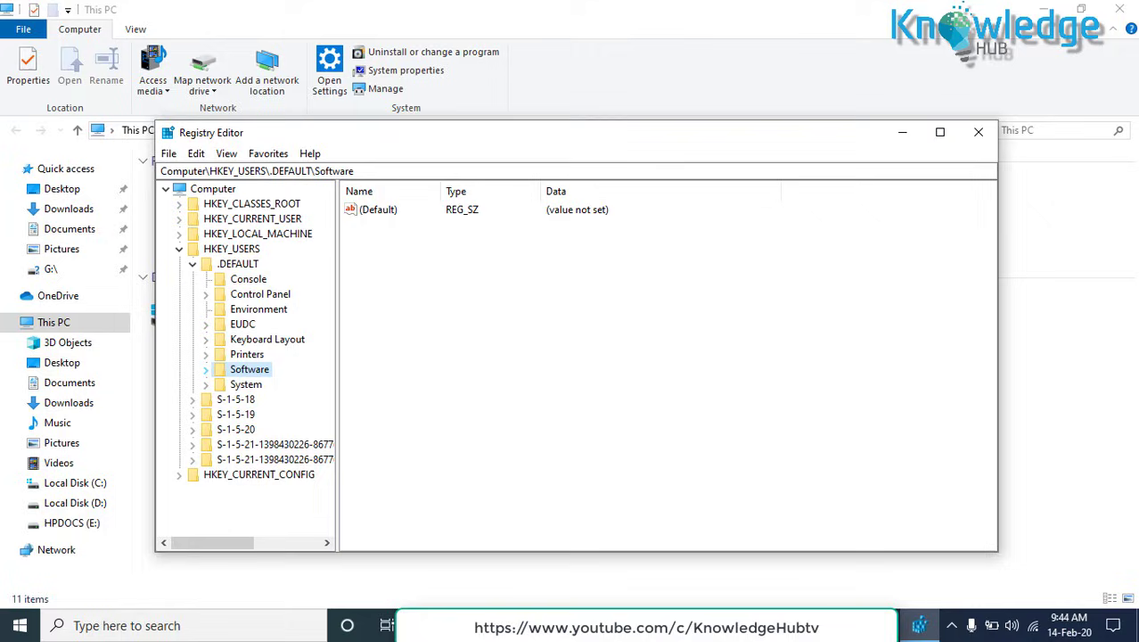
key("Right")
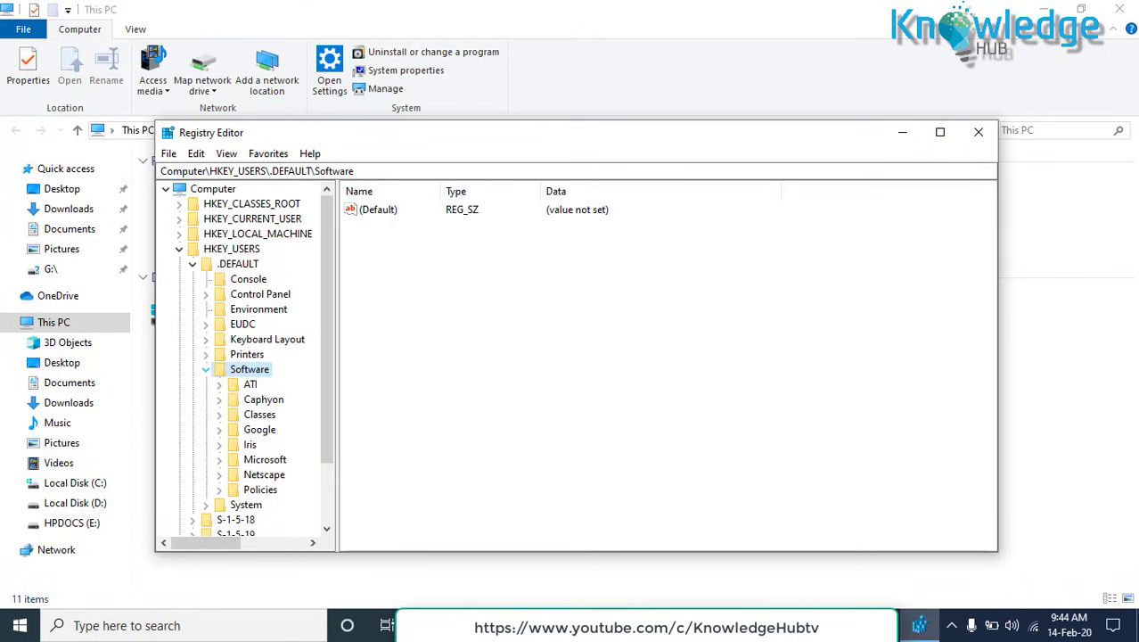
key("Left")
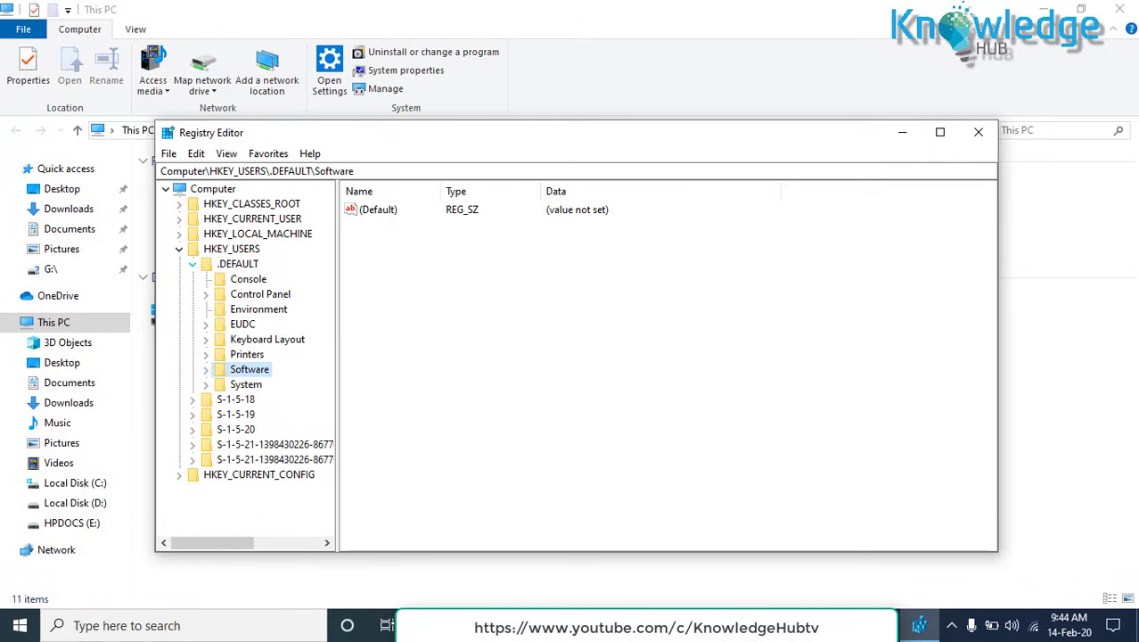
key("Left")
key("Left")
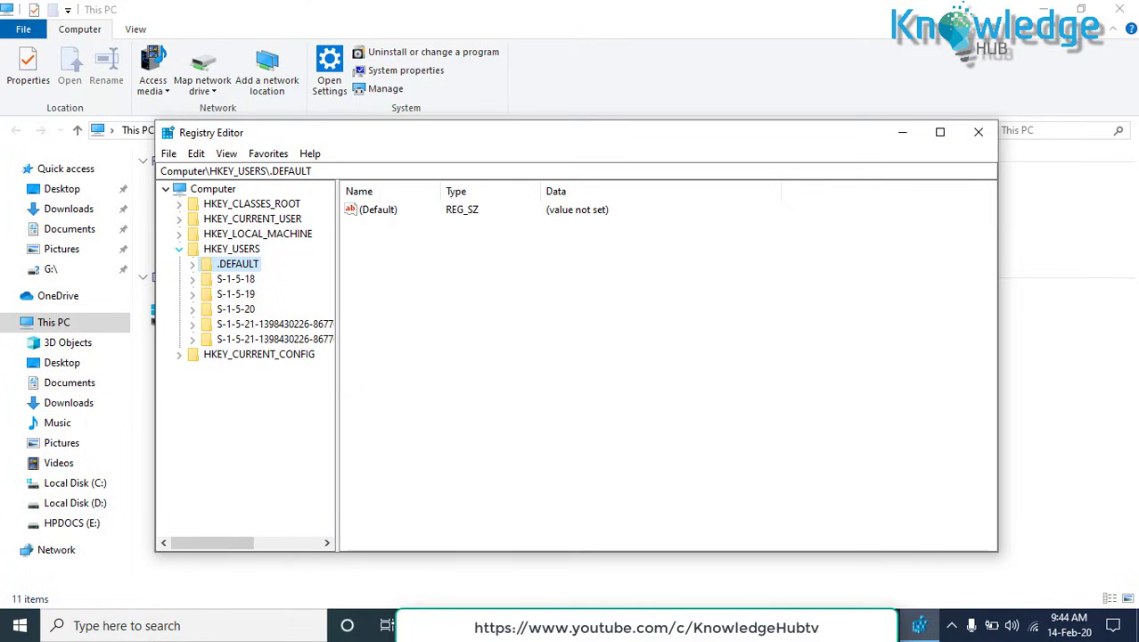
left_click(236, 309)
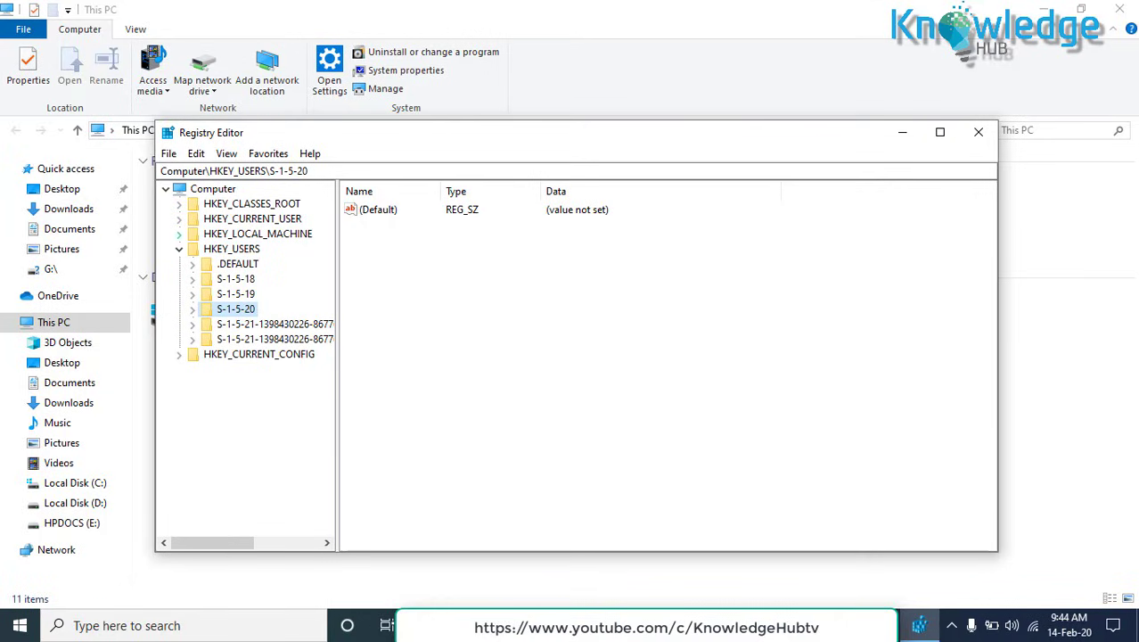
Collapse the HKEY_USERS branch in the registry tree.
key("Left")
key("Left")
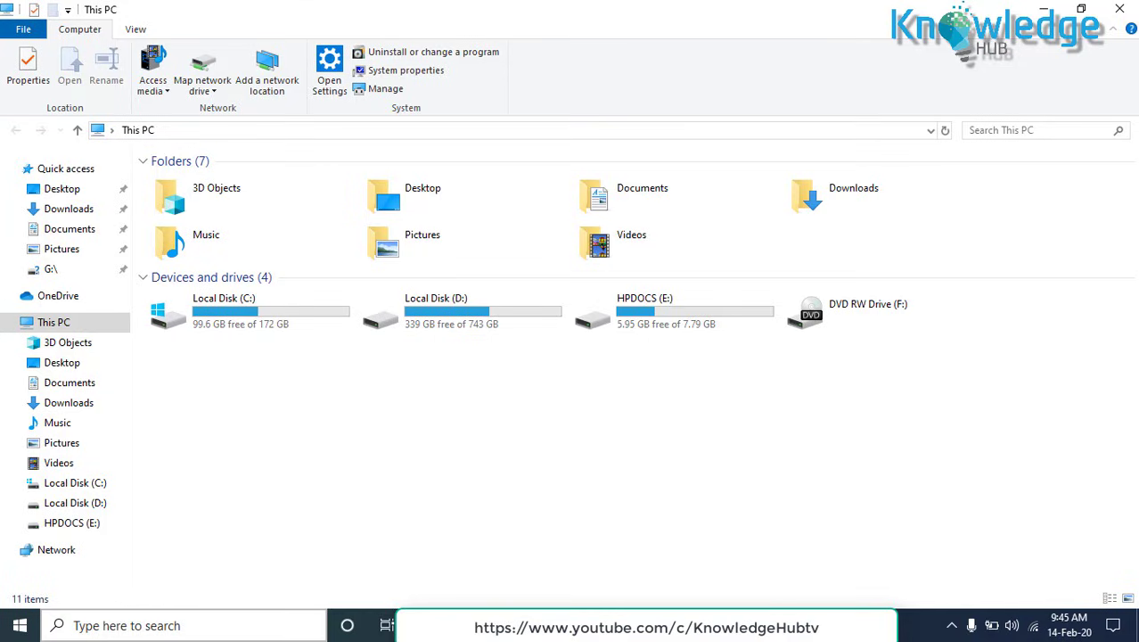
Search Windows for %temp% and open the user's Temp folder.
key("super")
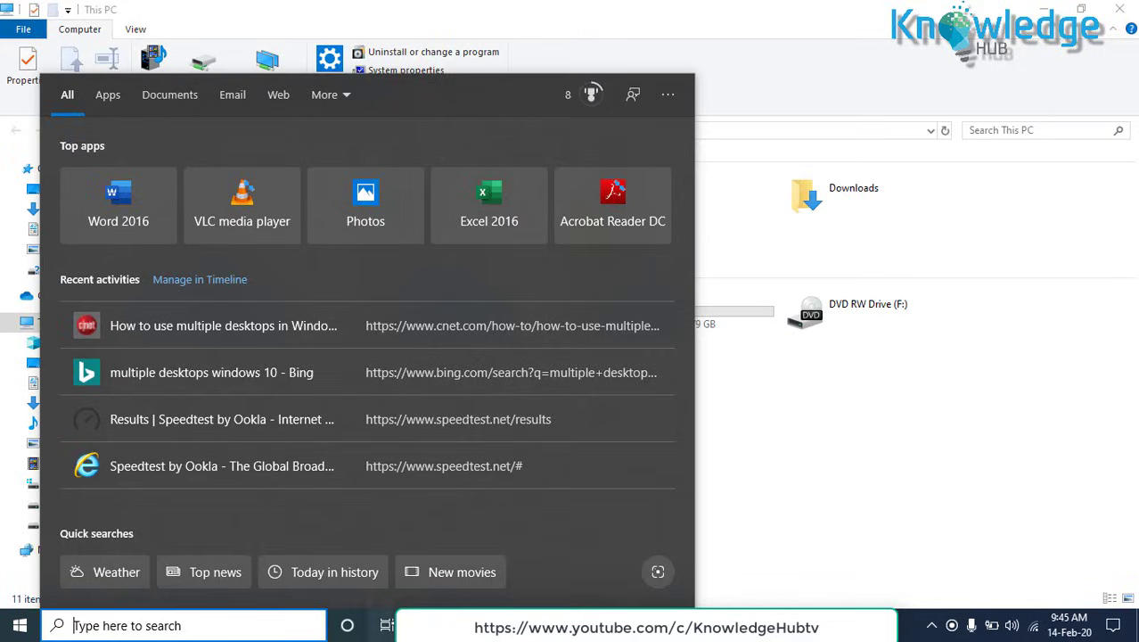
type("%t")
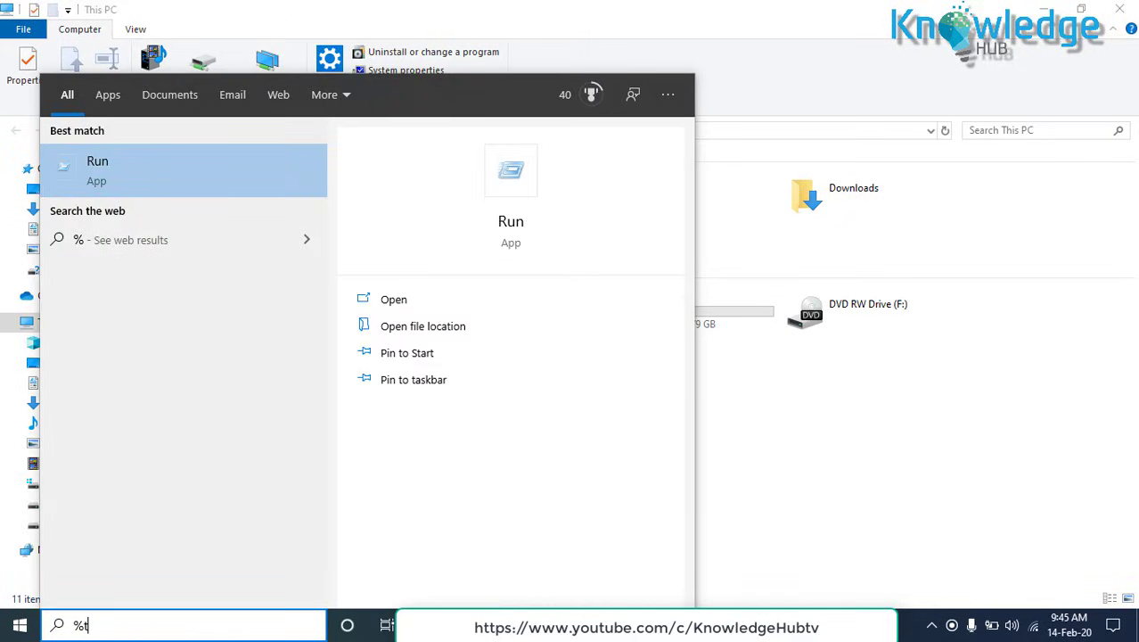
type("em")
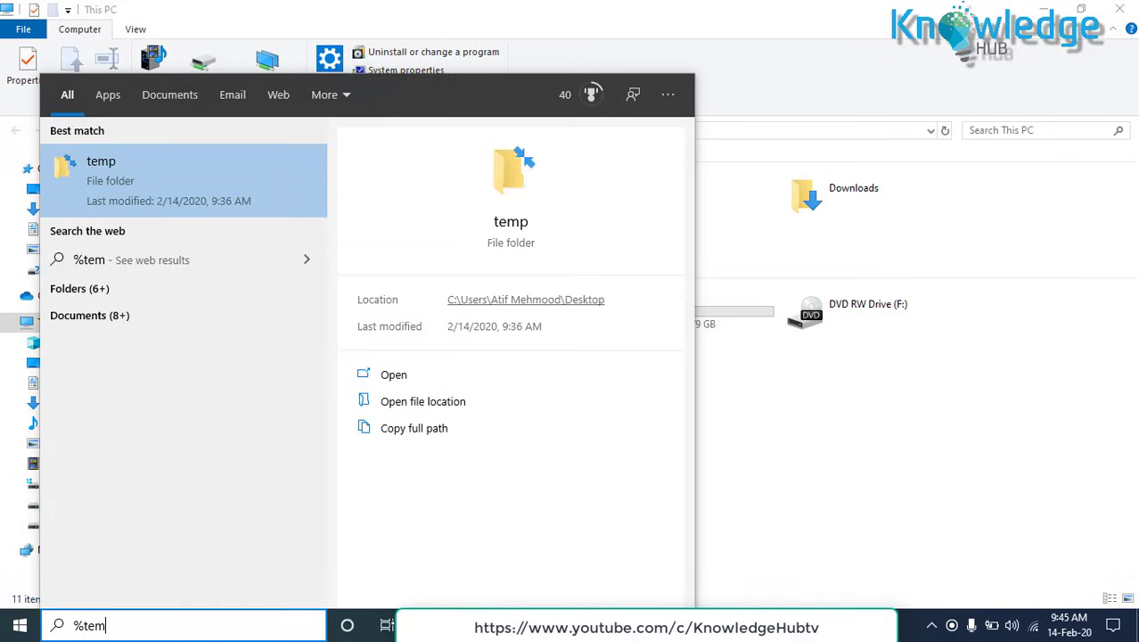
type("p%")
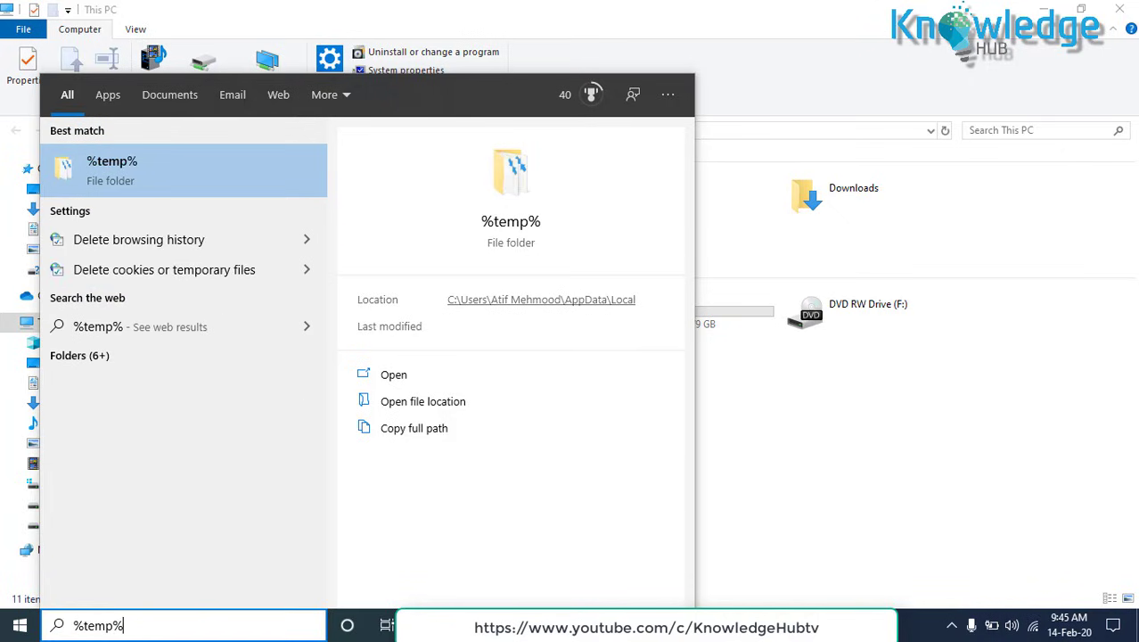
key("Return")
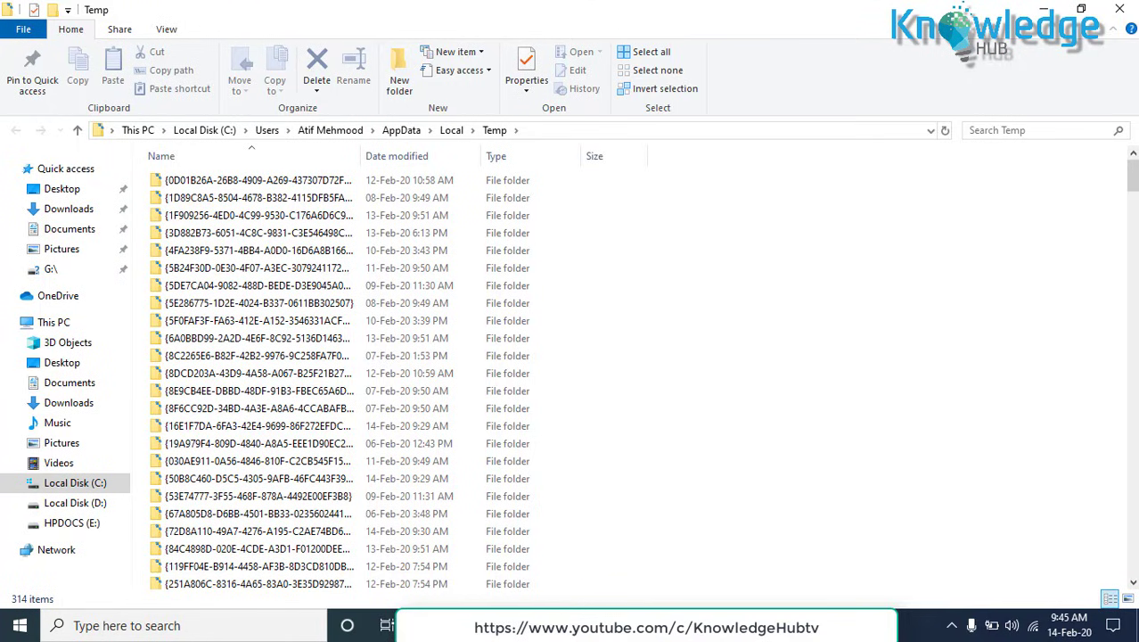
Look through the Temp folder's contents, select all files and folders in it, and delete them.
left_click(258, 250)
scroll(258, 285, "down", 1)
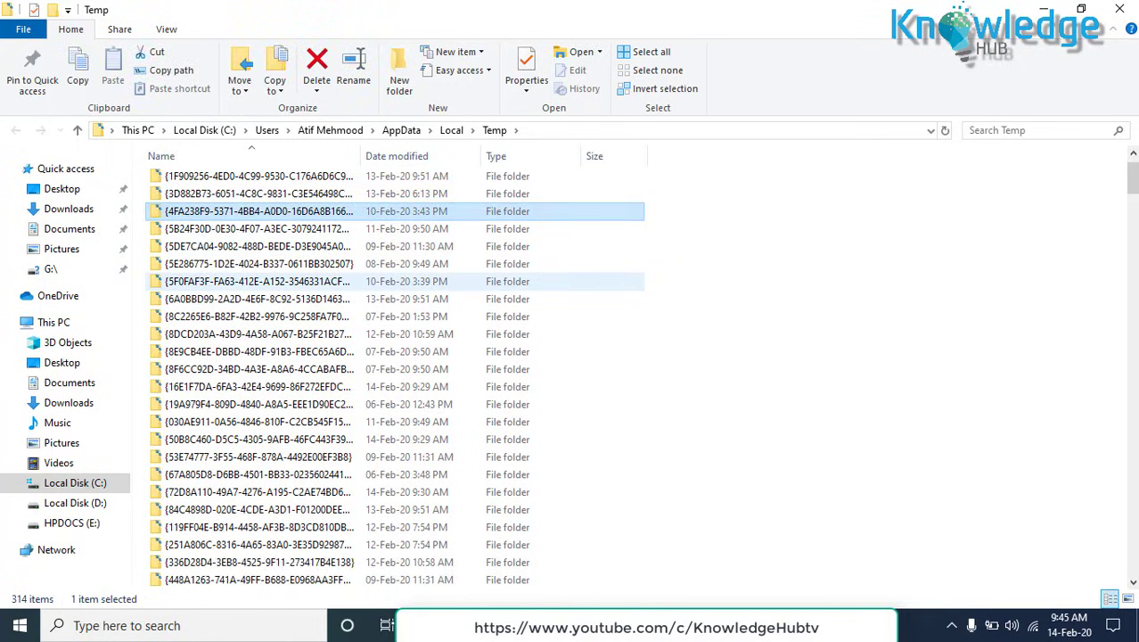
scroll(259, 280, "down", 20)
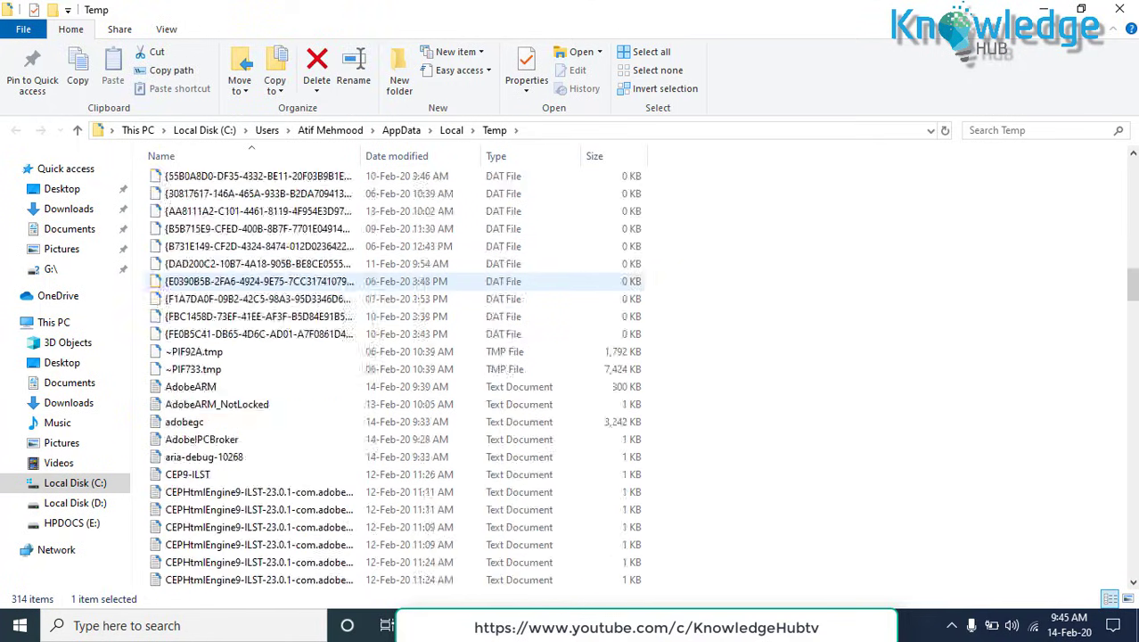
scroll(258, 281, "down", 20)
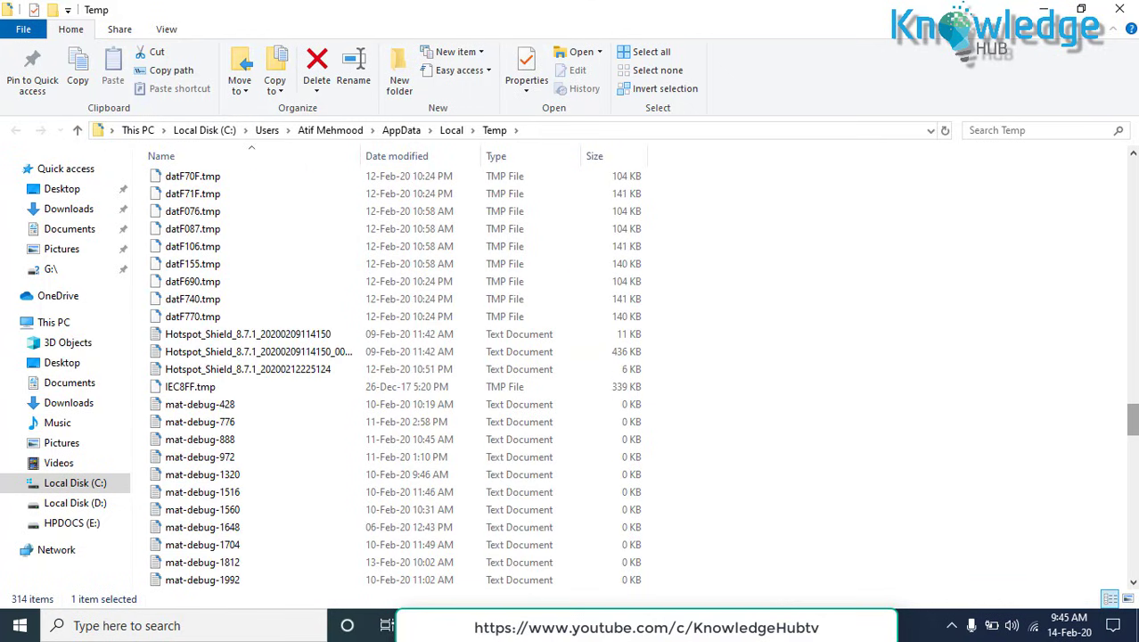
left_click_drag(1133, 424, 1133, 185)
left_click(917, 267)
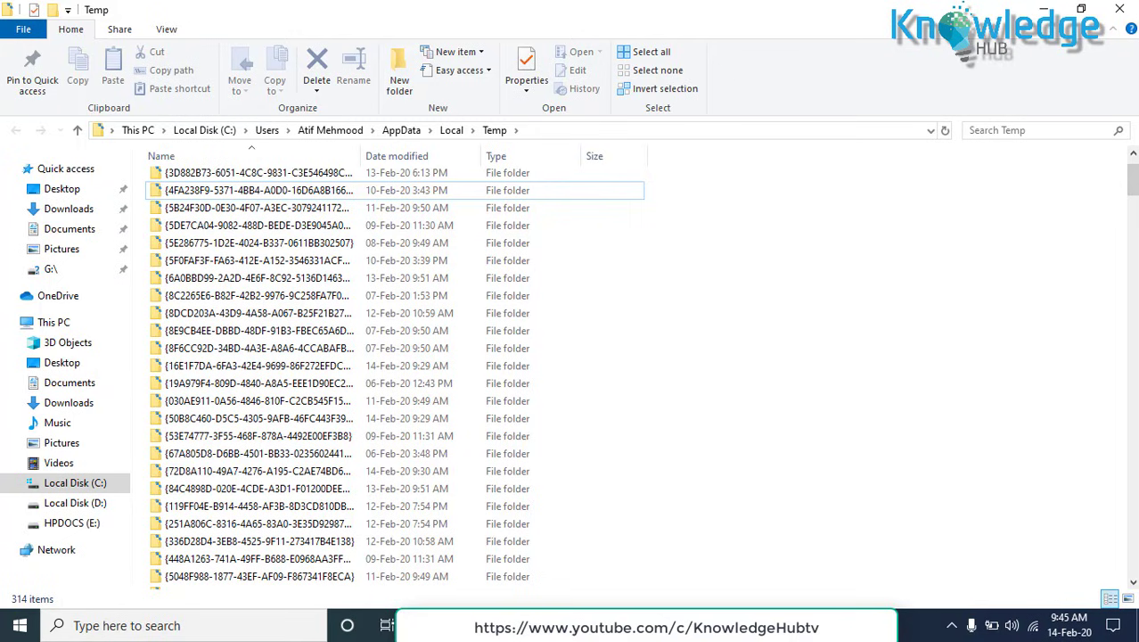
key("ctrl+a")
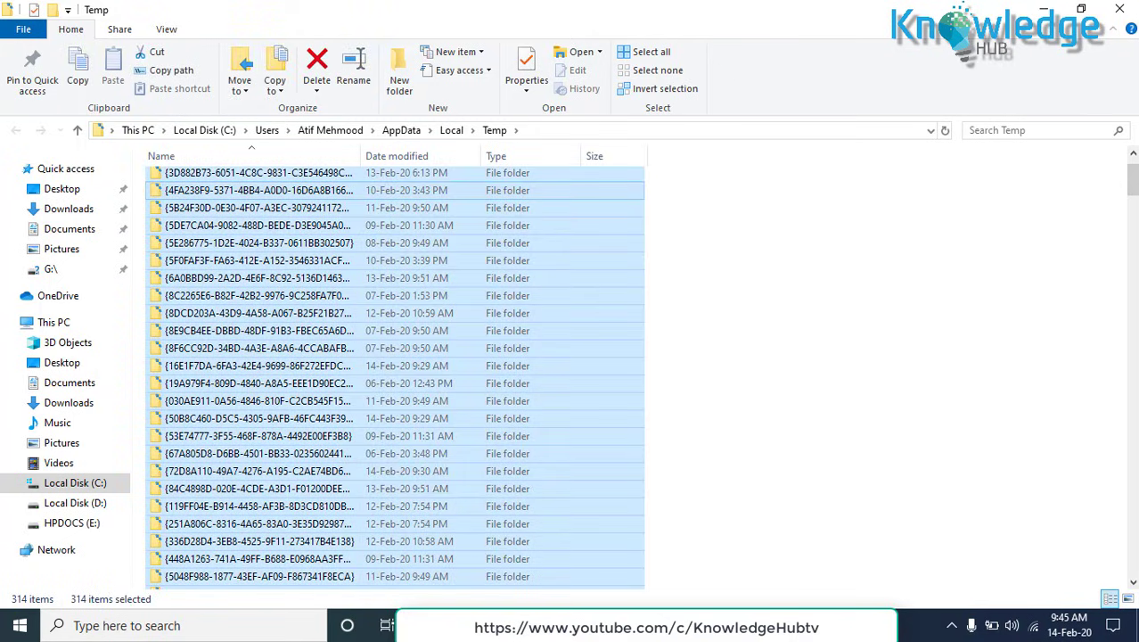
key("Delete")
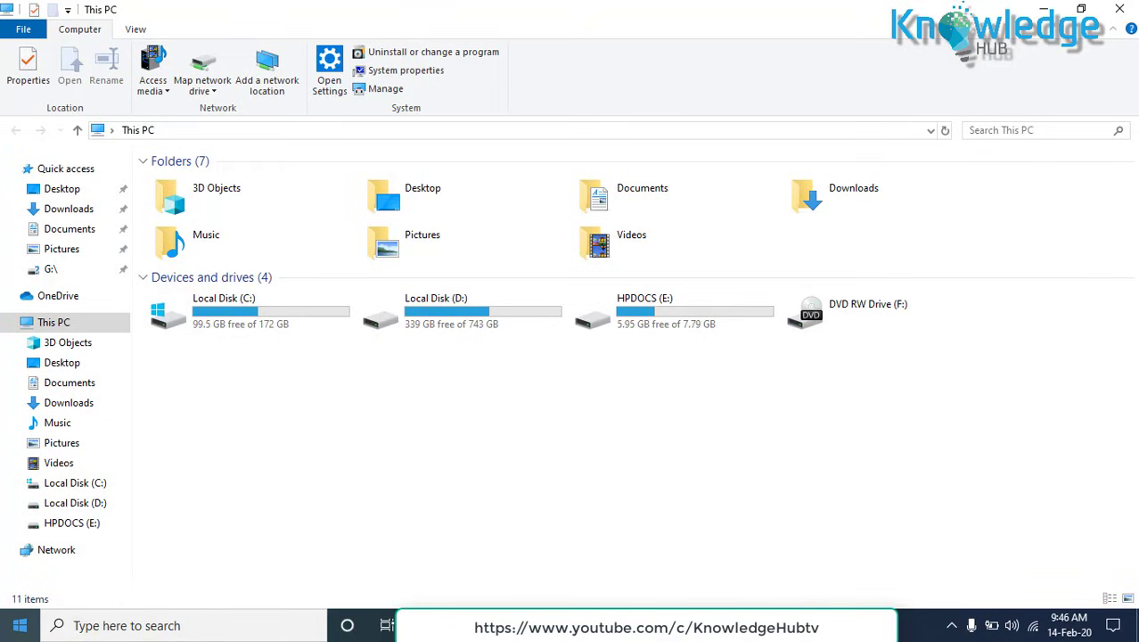
Launch Ashampoo UnInstaller 8 and dismiss its service message about the Valentine's sale.
left_click(20, 625)
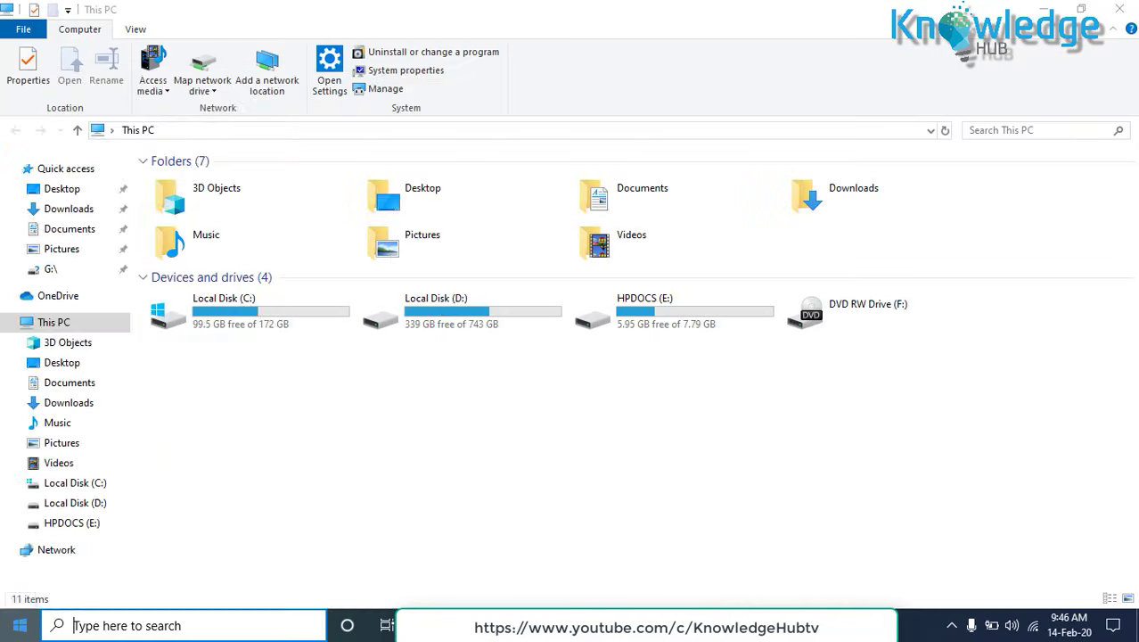
left_click(19, 625)
scroll(399, 375, "down", 2)
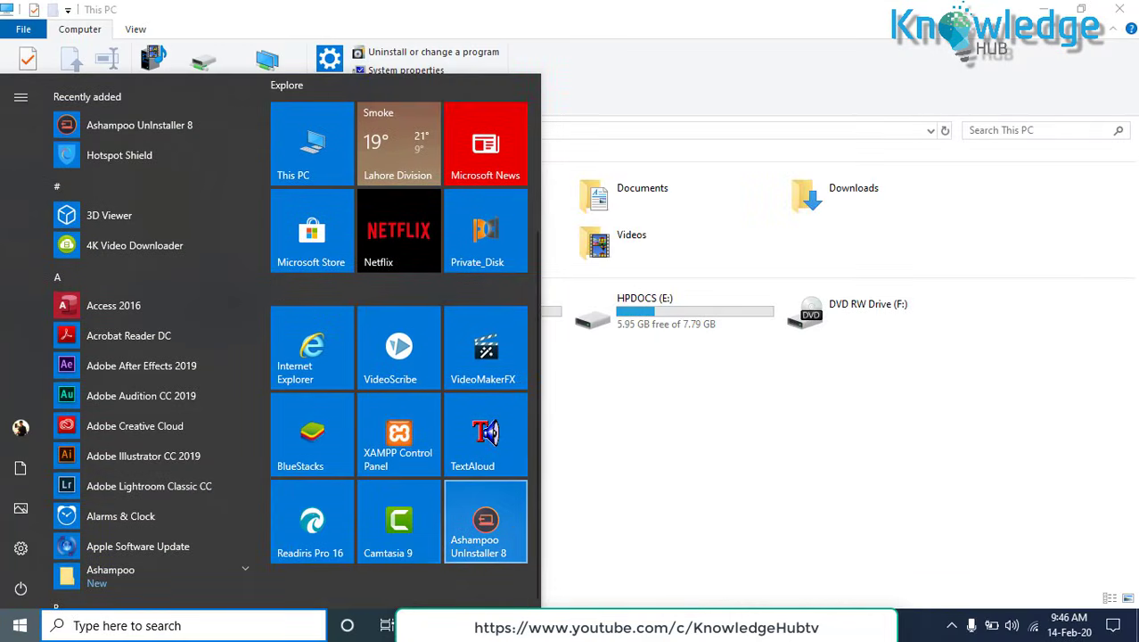
left_click(486, 522)
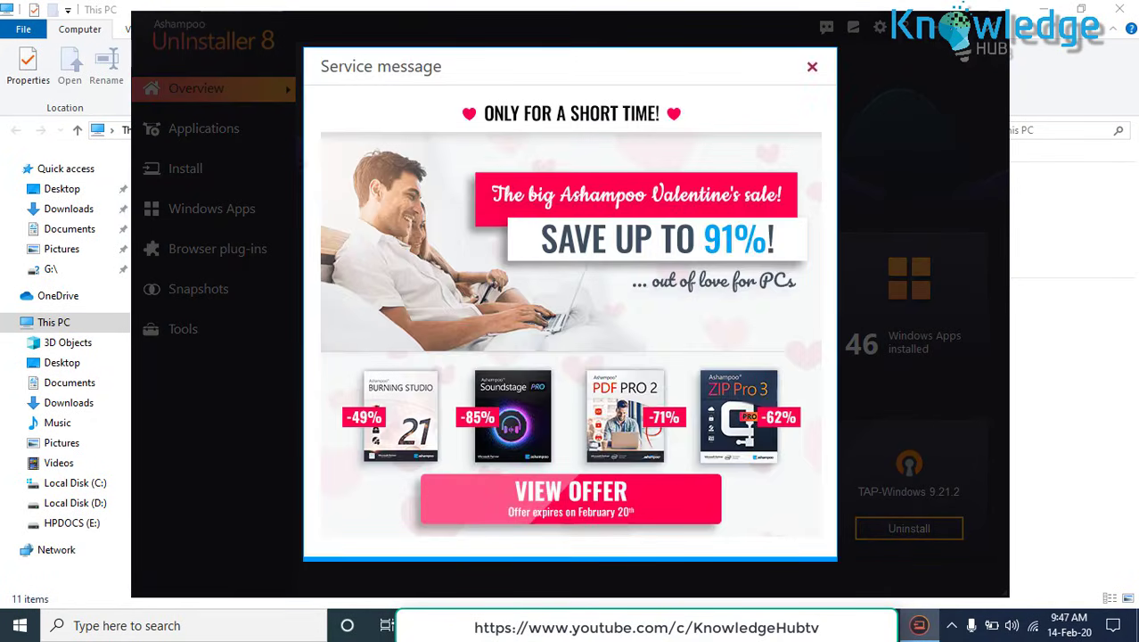
left_click(812, 67)
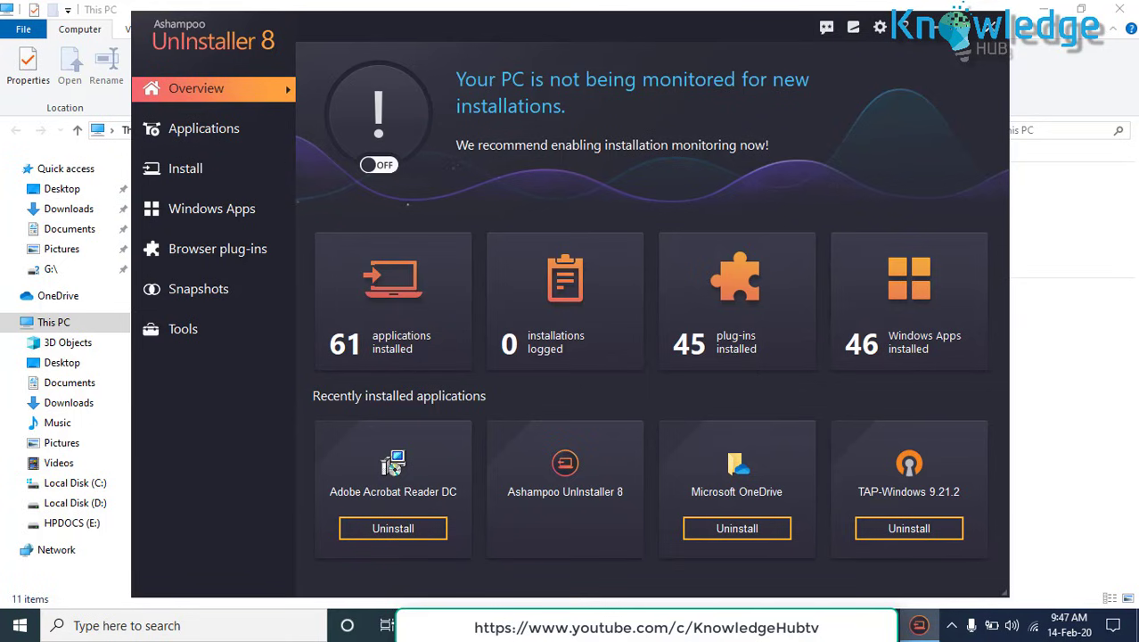
Examine the full list of installed applications, including the Adobe Acrobat Reader DC entry.
left_click(204, 128)
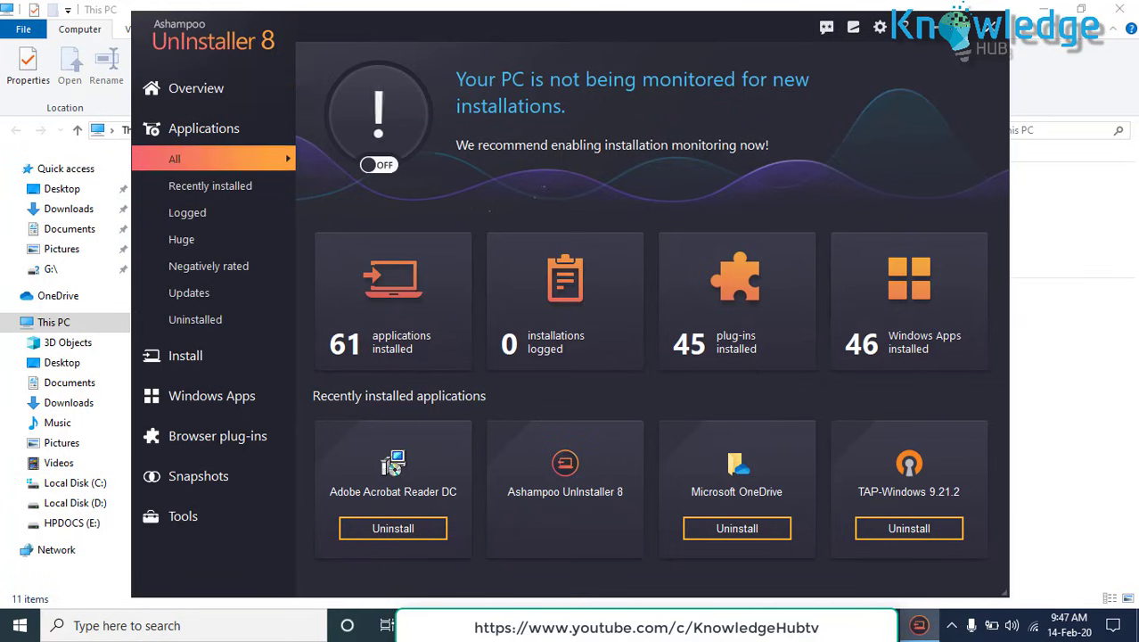
scroll(571, 193, "down", 5)
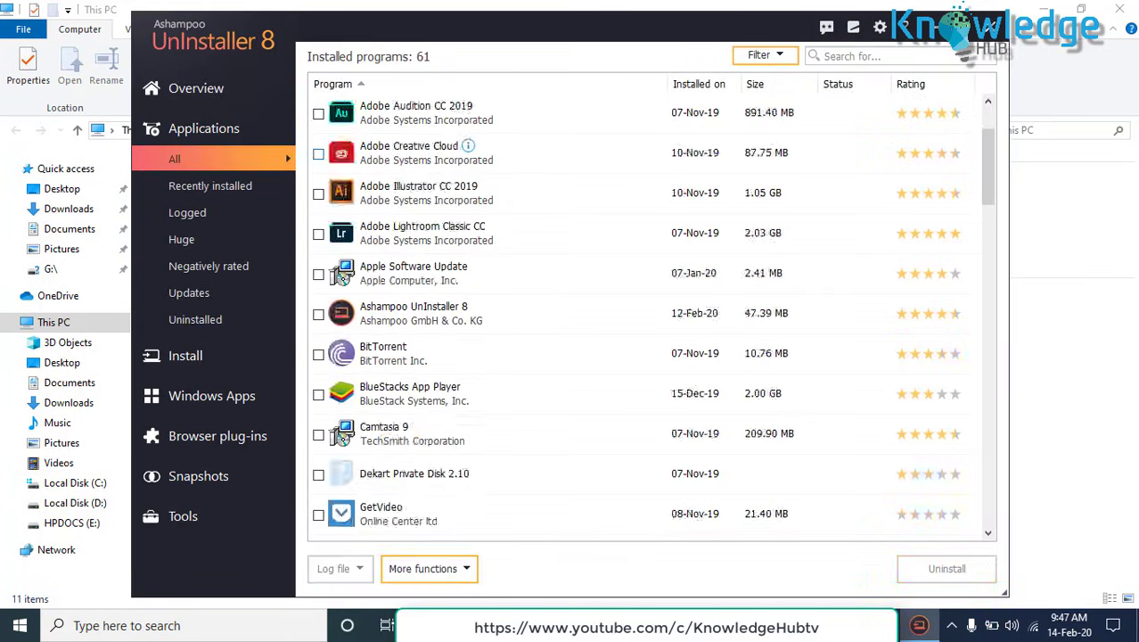
scroll(570, 214, "down", 12)
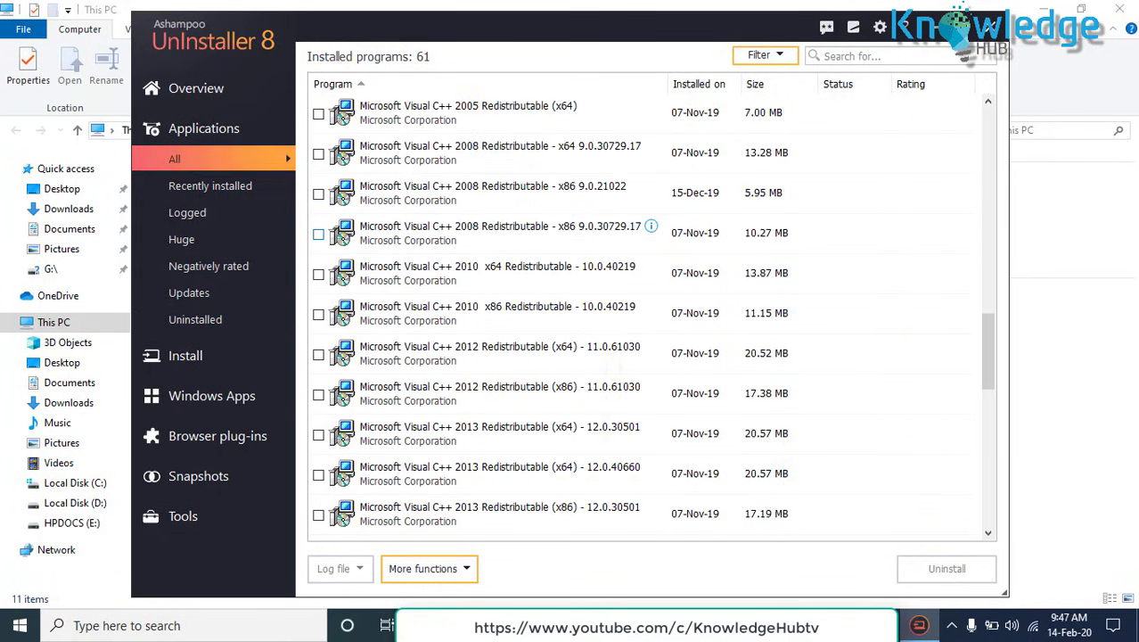
scroll(650, 312, "down", 2)
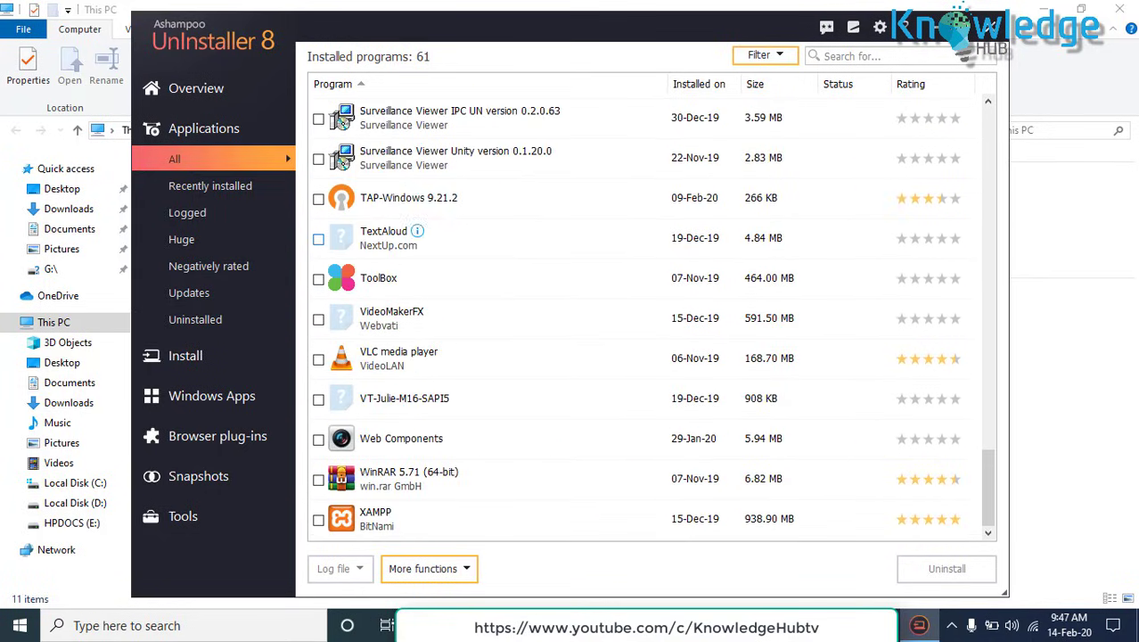
scroll(651, 312, "up", 7)
scroll(338, 56, "up", 5)
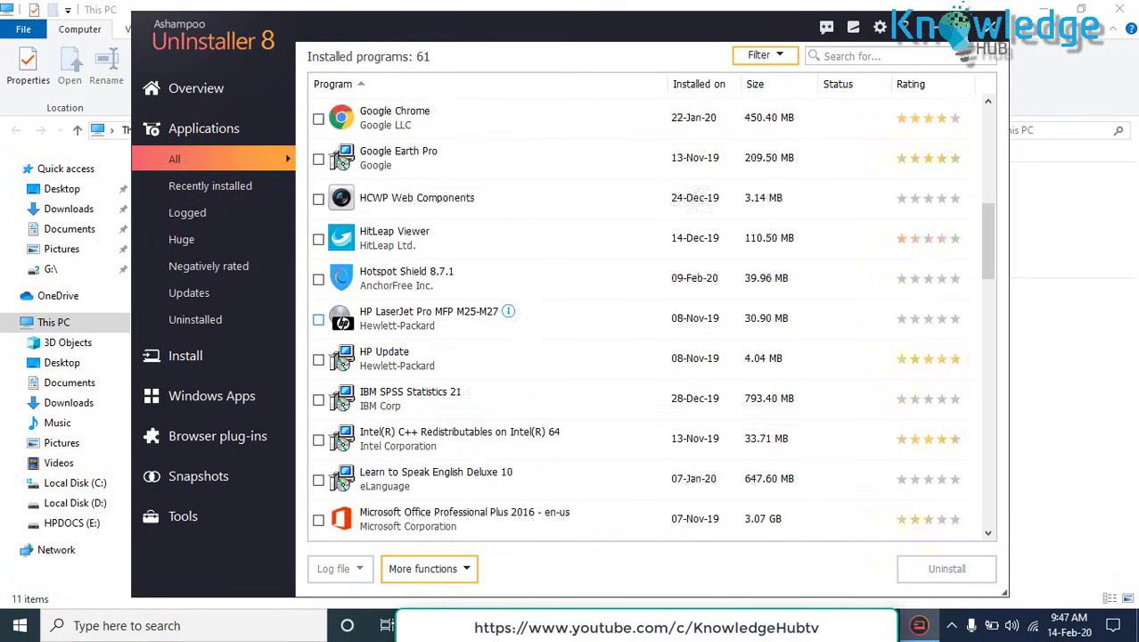
scroll(338, 56, "up", 5)
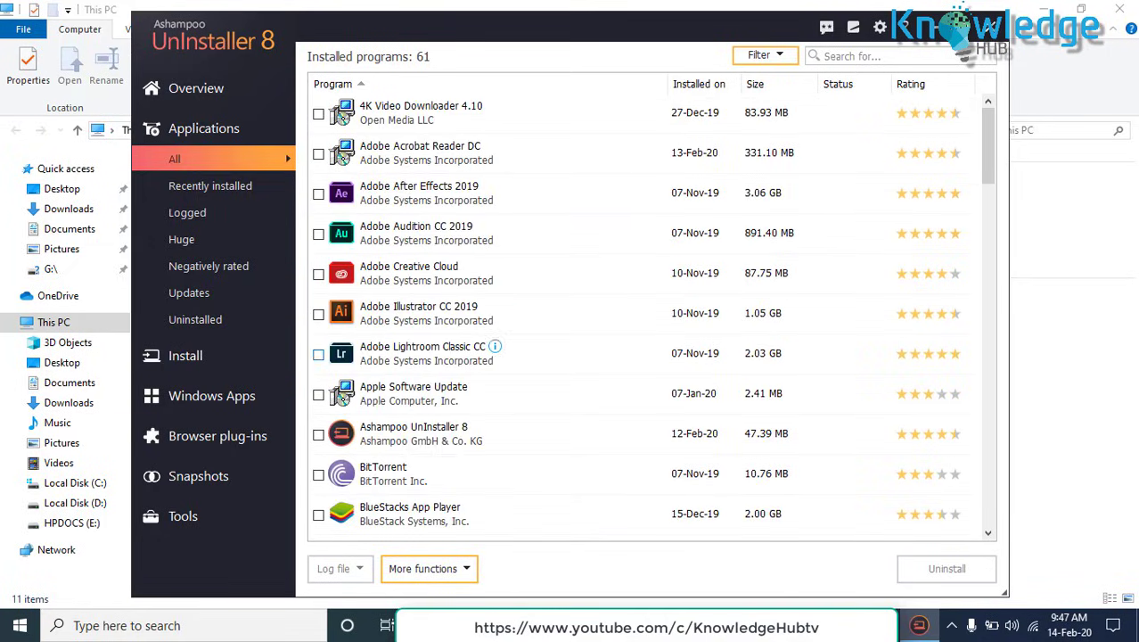
left_click(426, 153)
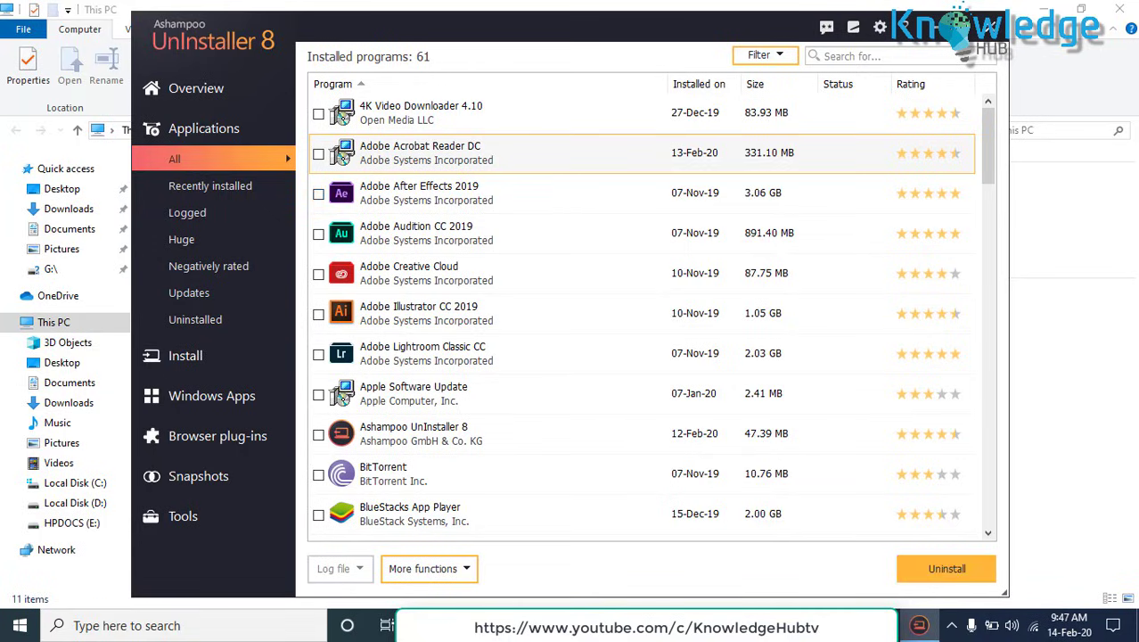
left_click(174, 159)
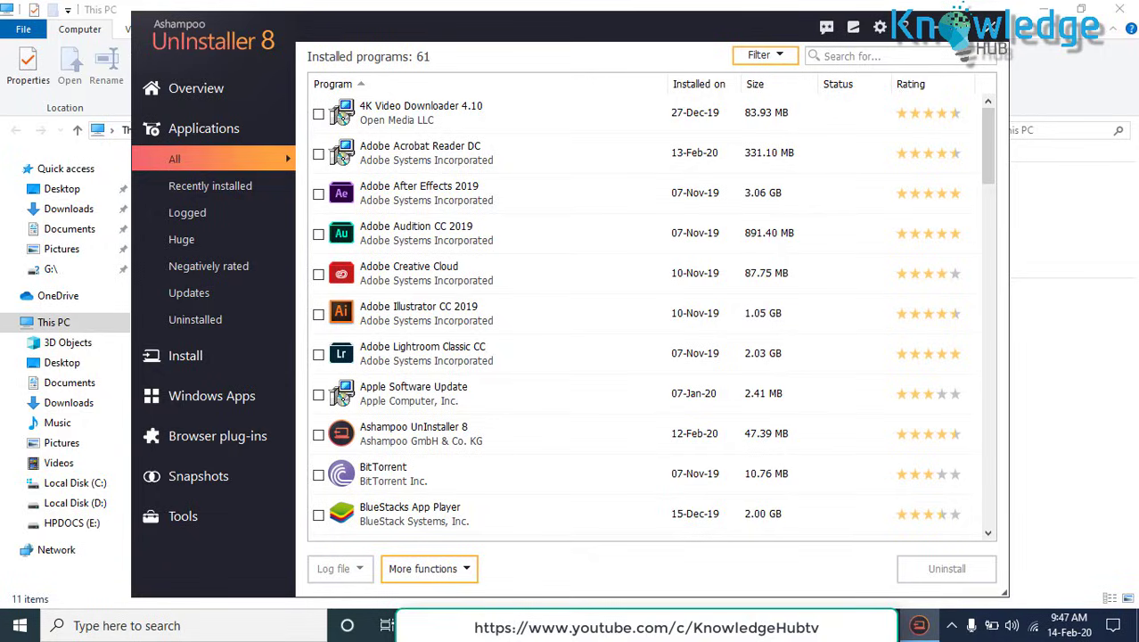
Examine the logged-installation feature by browsing the Downloads folder for setup files, and cancel without choosing one.
left_click(185, 356)
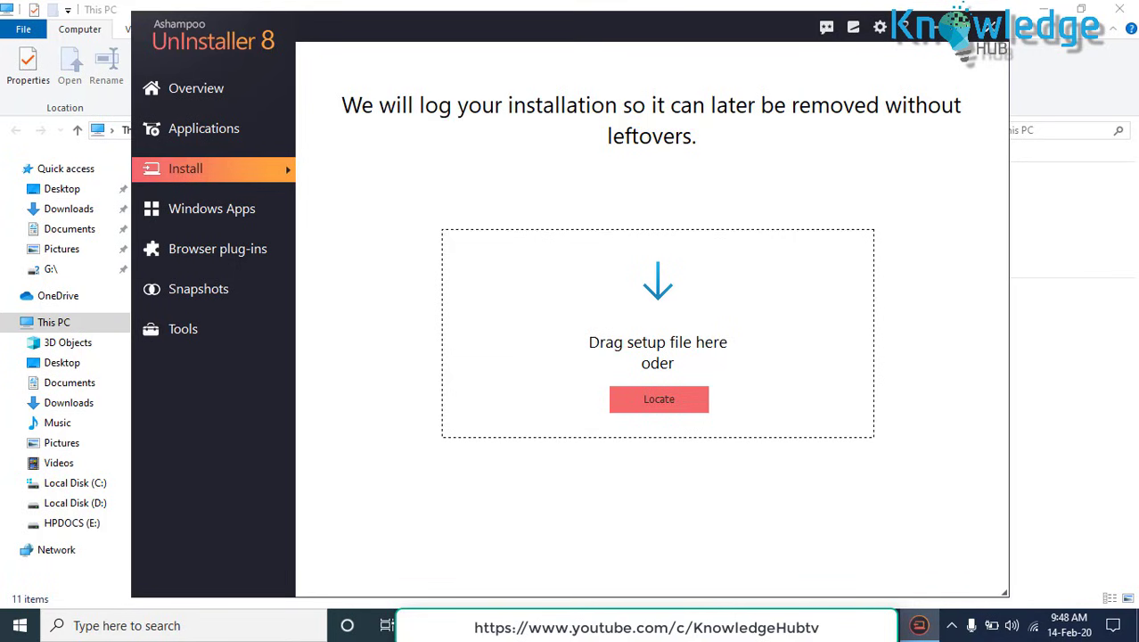
left_click(655, 393)
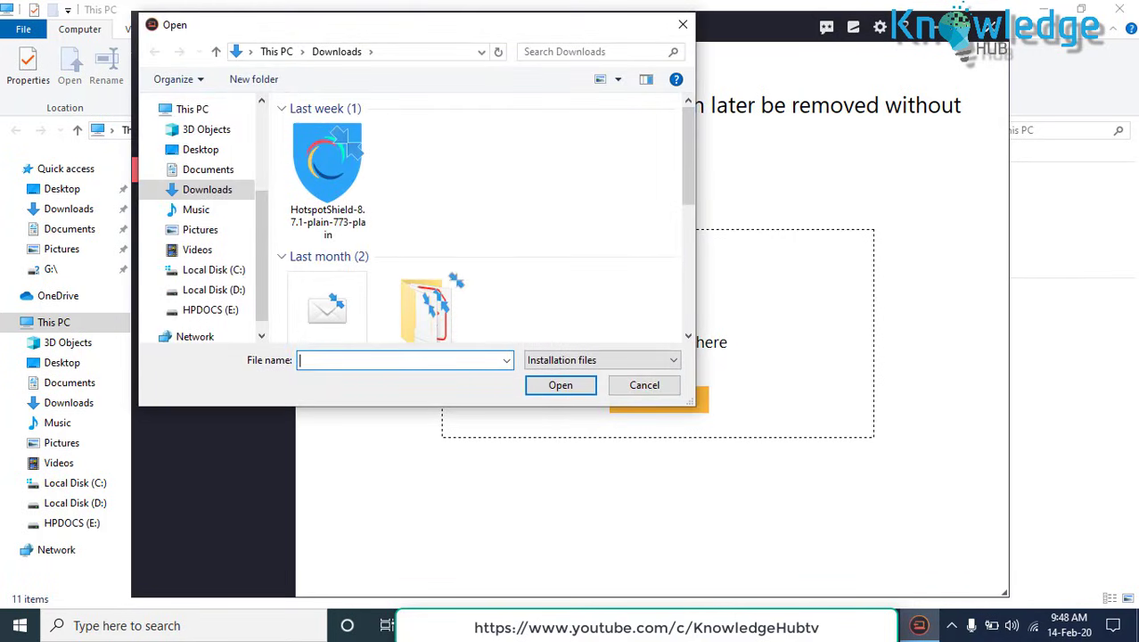
scroll(485, 218, "down", 3)
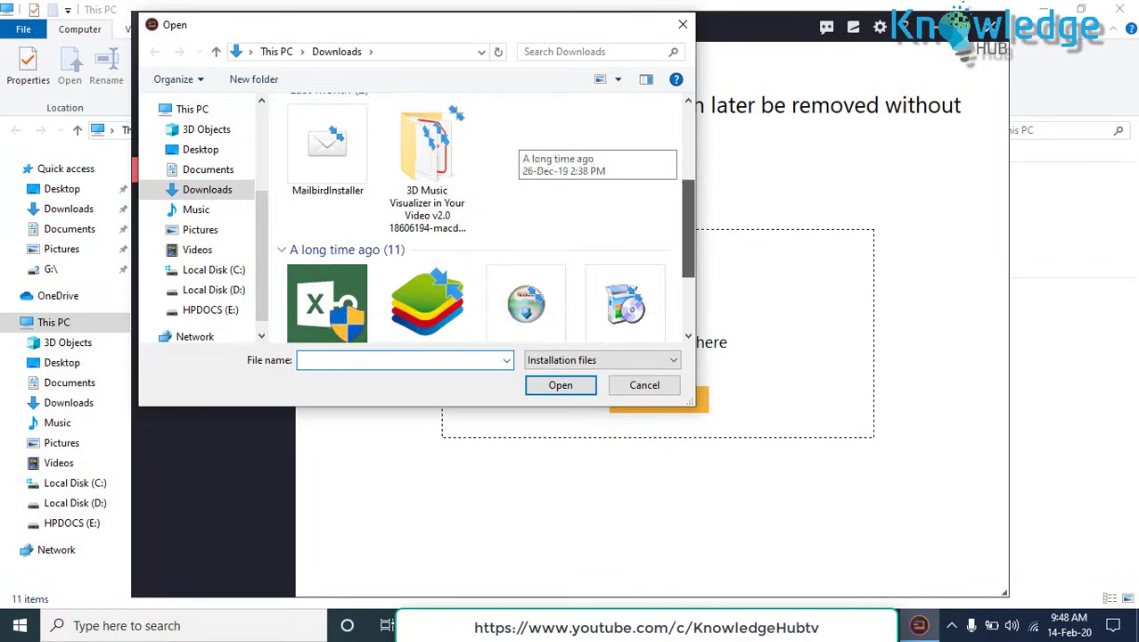
scroll(485, 218, "up", 3)
scroll(486, 219, "down", 4)
scroll(486, 219, "up", 4)
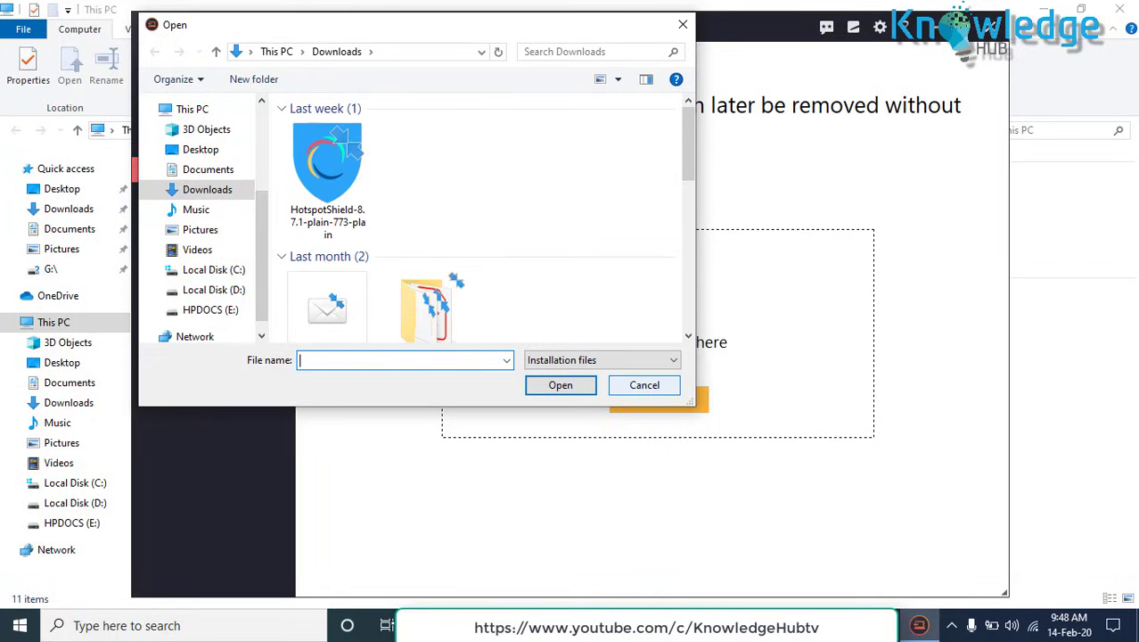
left_click(644, 384)
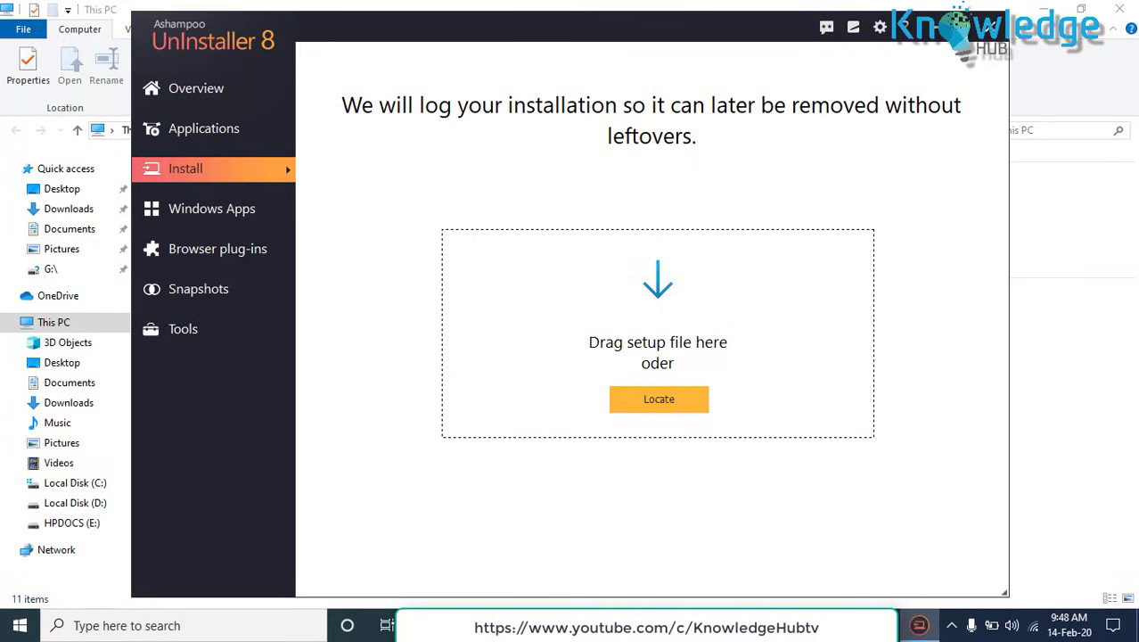
Look through all available Windows Apps and mark Candy Crush Friends for uninstallation.
left_click(212, 208)
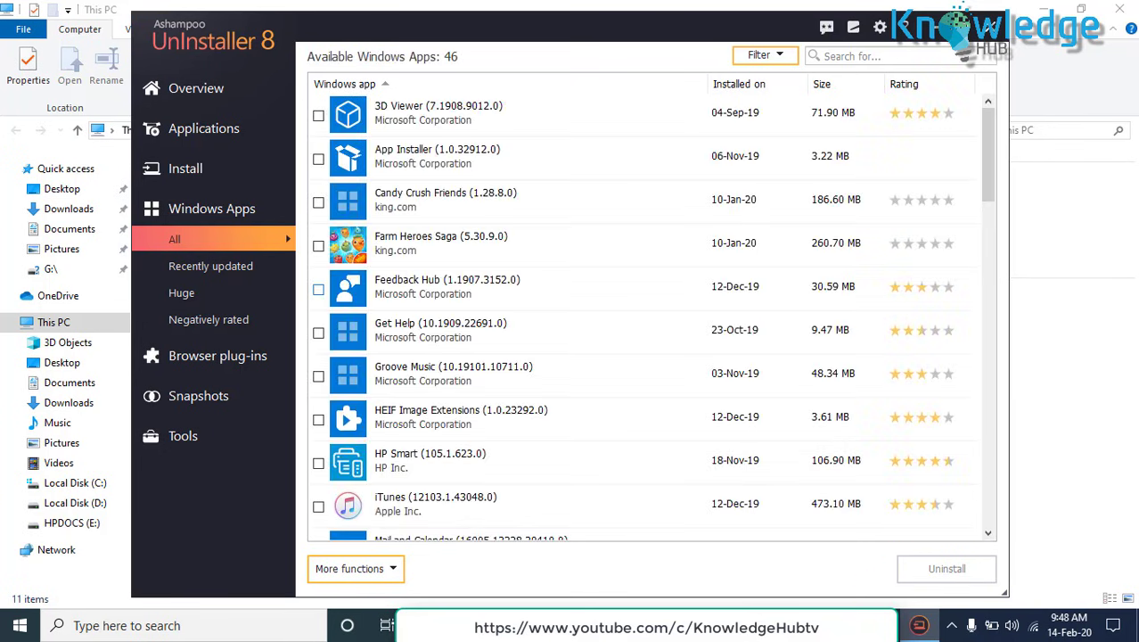
scroll(318, 289, "down", 1)
scroll(318, 288, "down", 6)
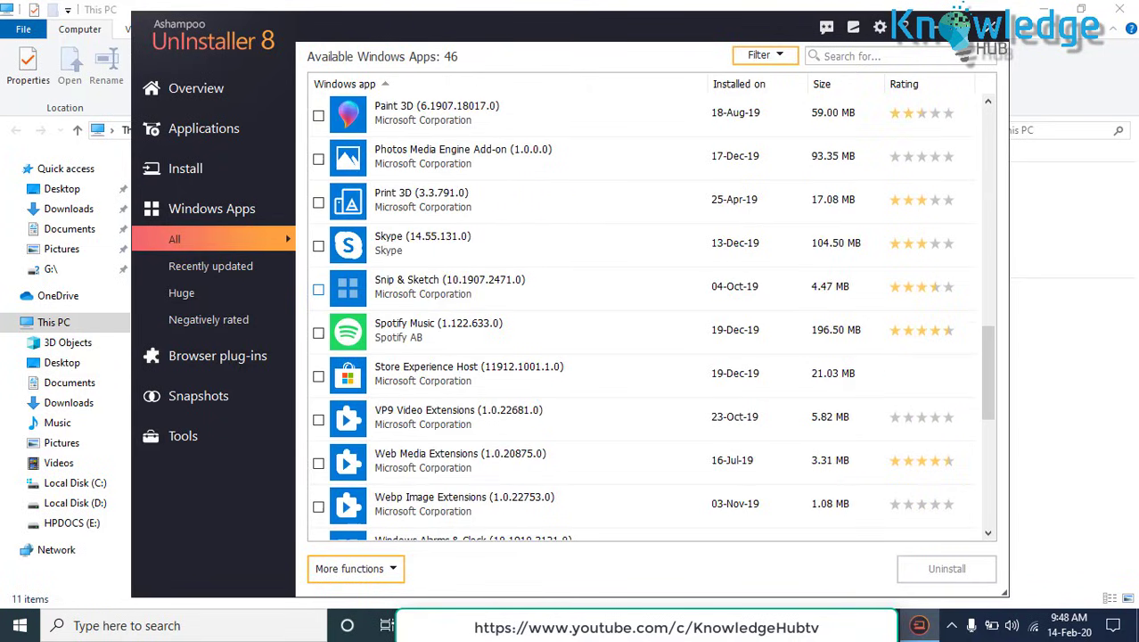
scroll(318, 289, "down", 4)
scroll(318, 300, "up", 8)
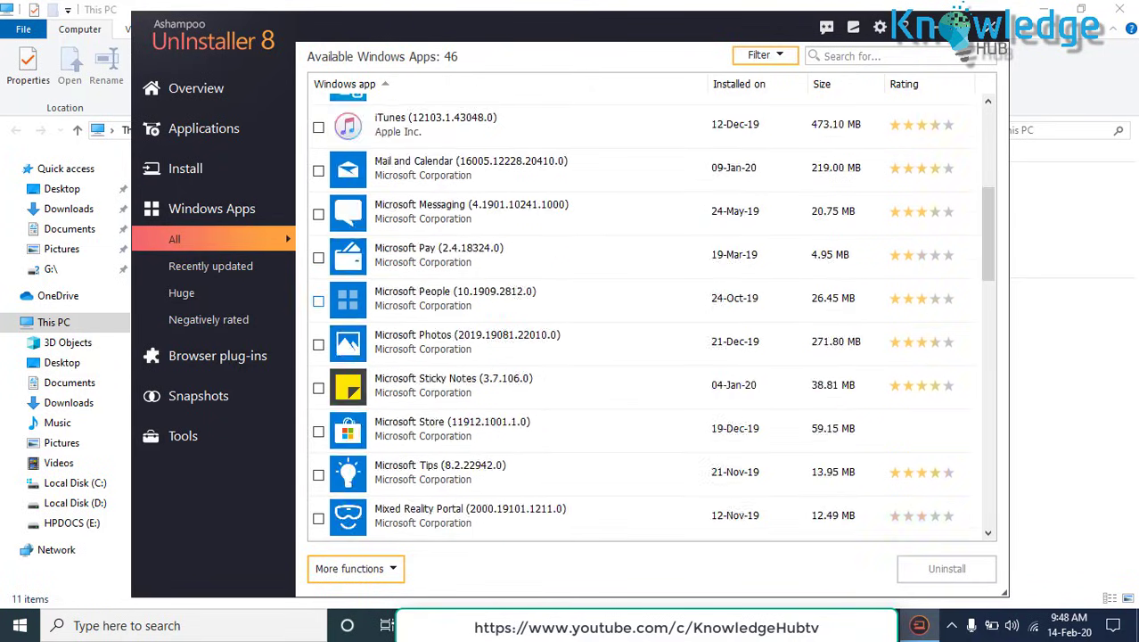
scroll(319, 301, "up", 3)
left_click(446, 202)
scroll(446, 203, "down", 1)
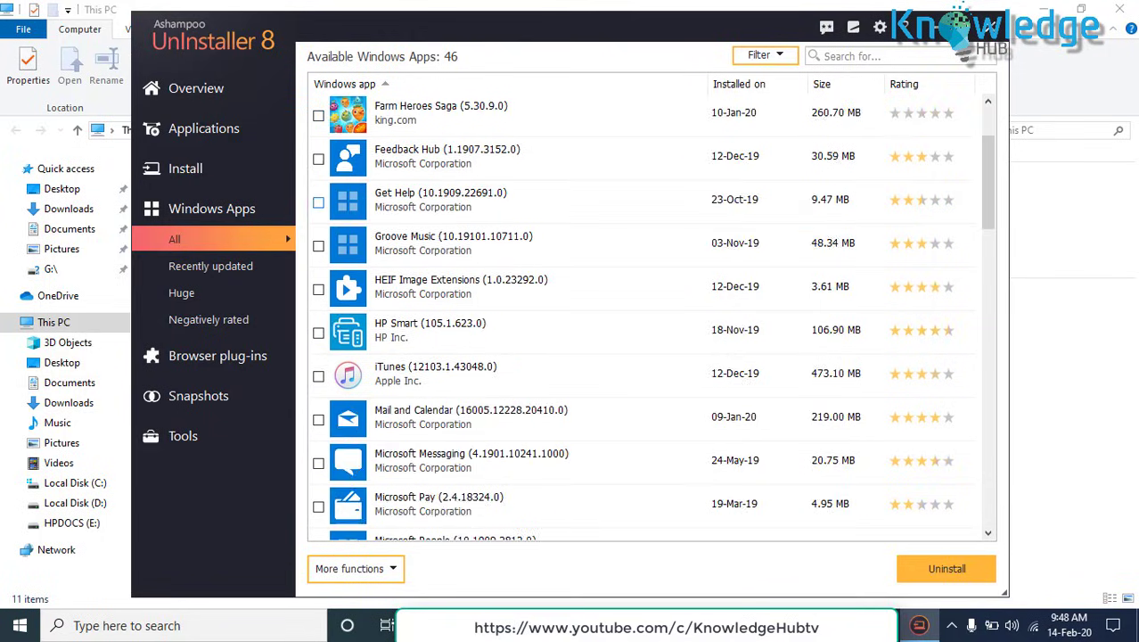
scroll(446, 202, "up", 1)
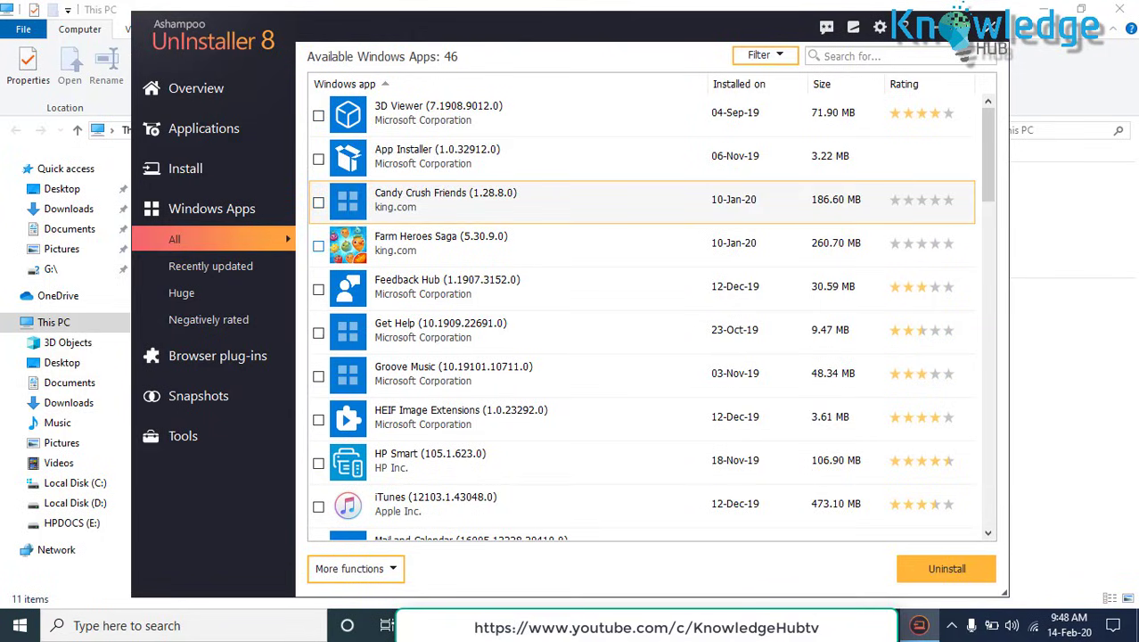
left_click(319, 203)
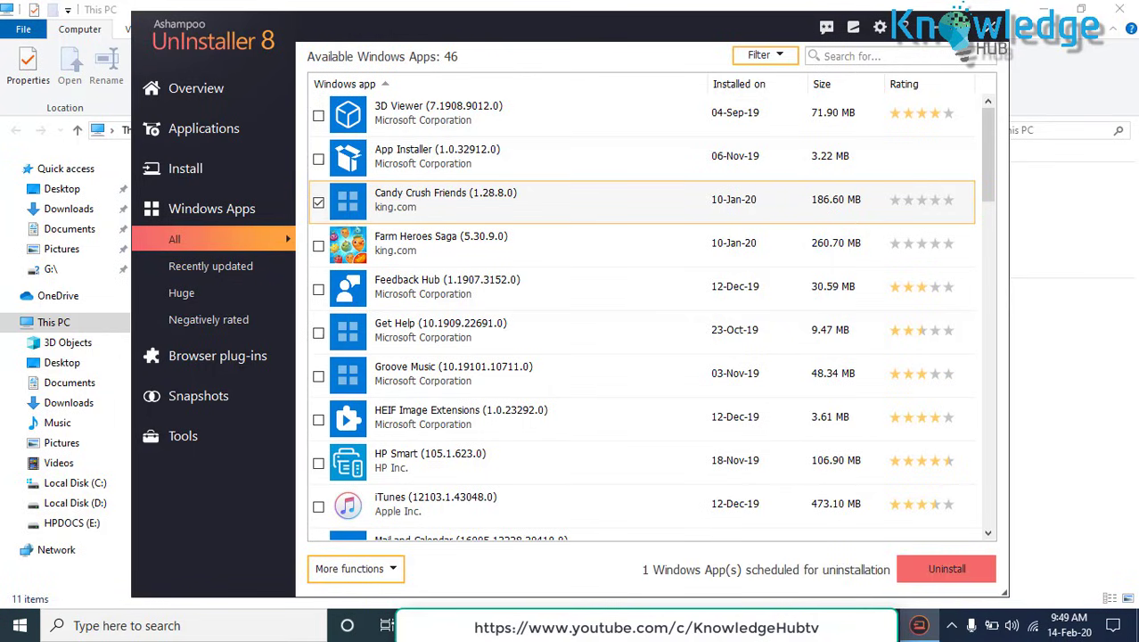
Uninstall the marked Candy Crush Friends app, confirm the removal, and close the completion summary.
left_click(947, 568)
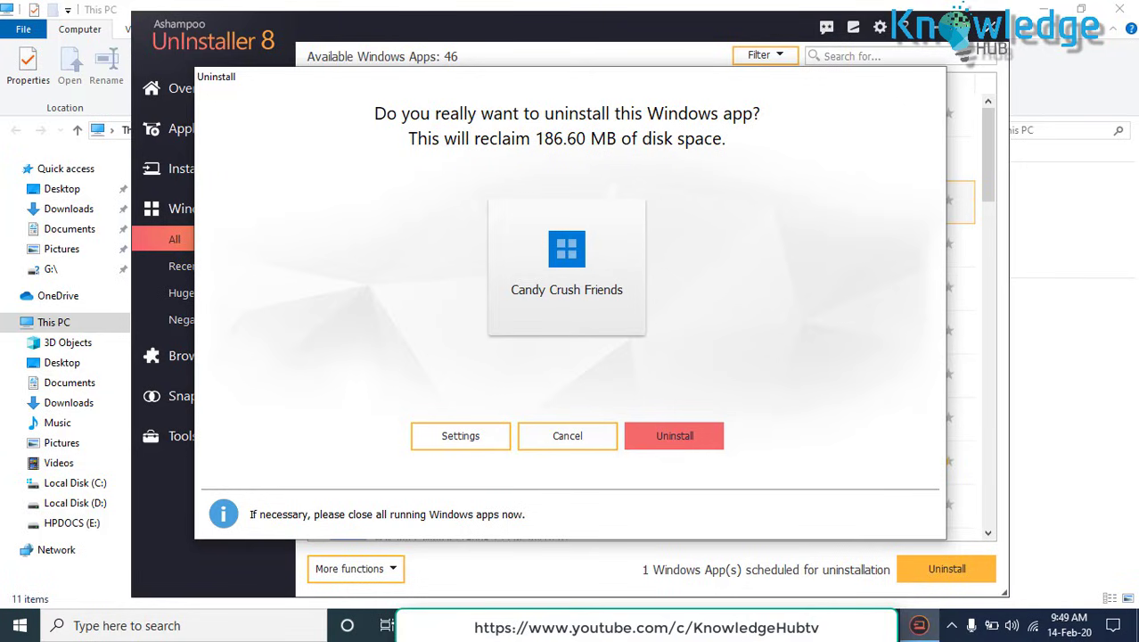
left_click(674, 435)
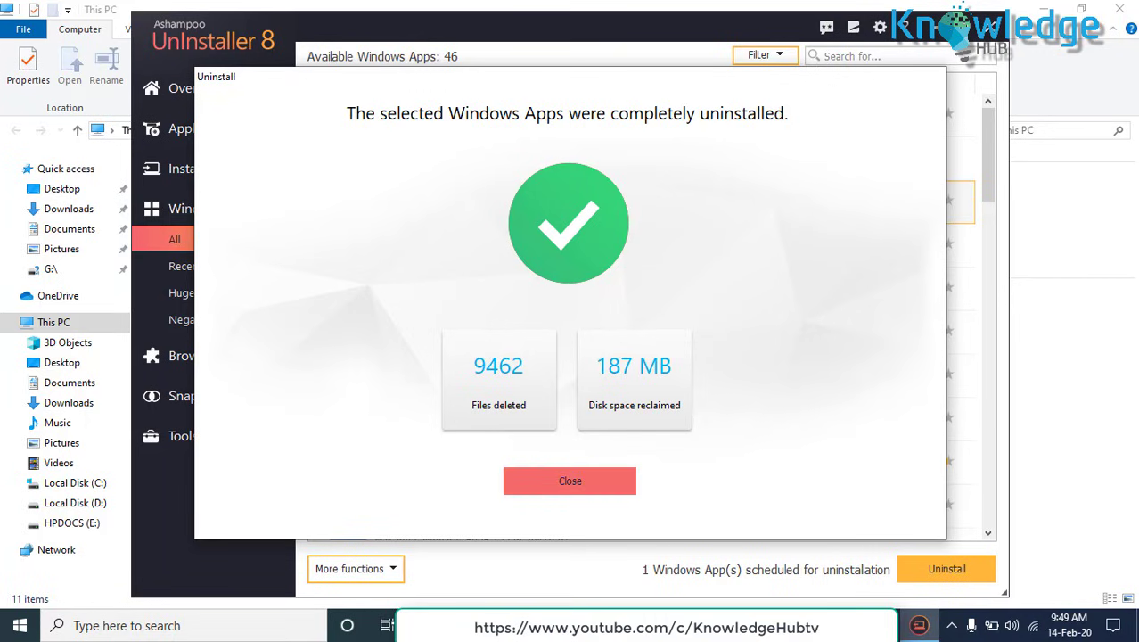
left_click(569, 480)
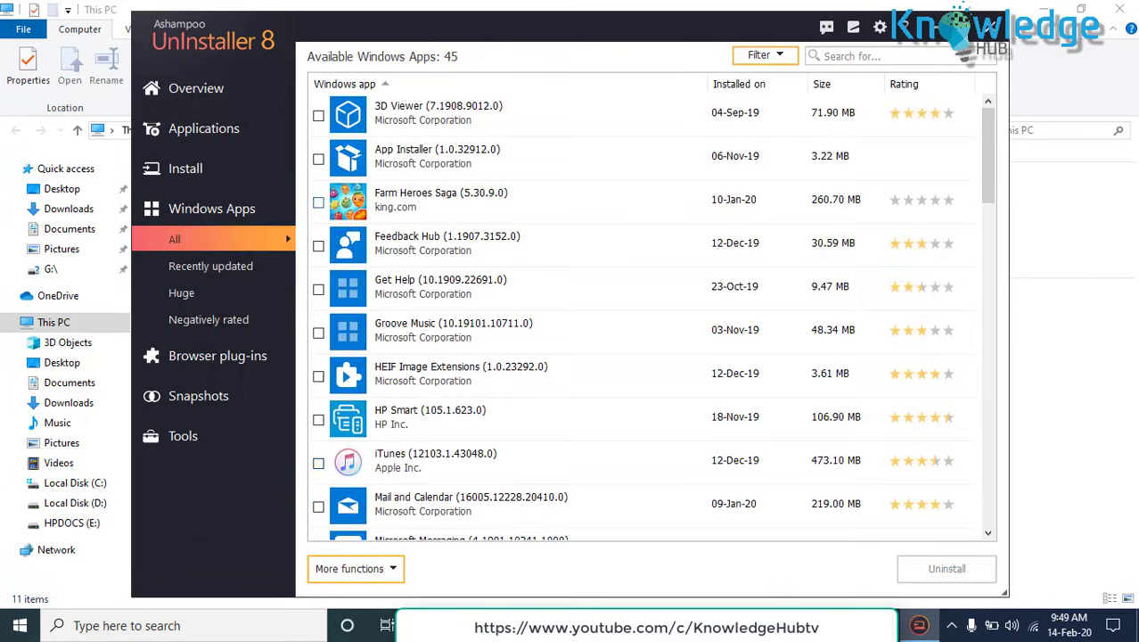
Look through the remaining Windows Apps, including the Recently updated, Huge and Negatively rated categories.
scroll(318, 333, "down", 2)
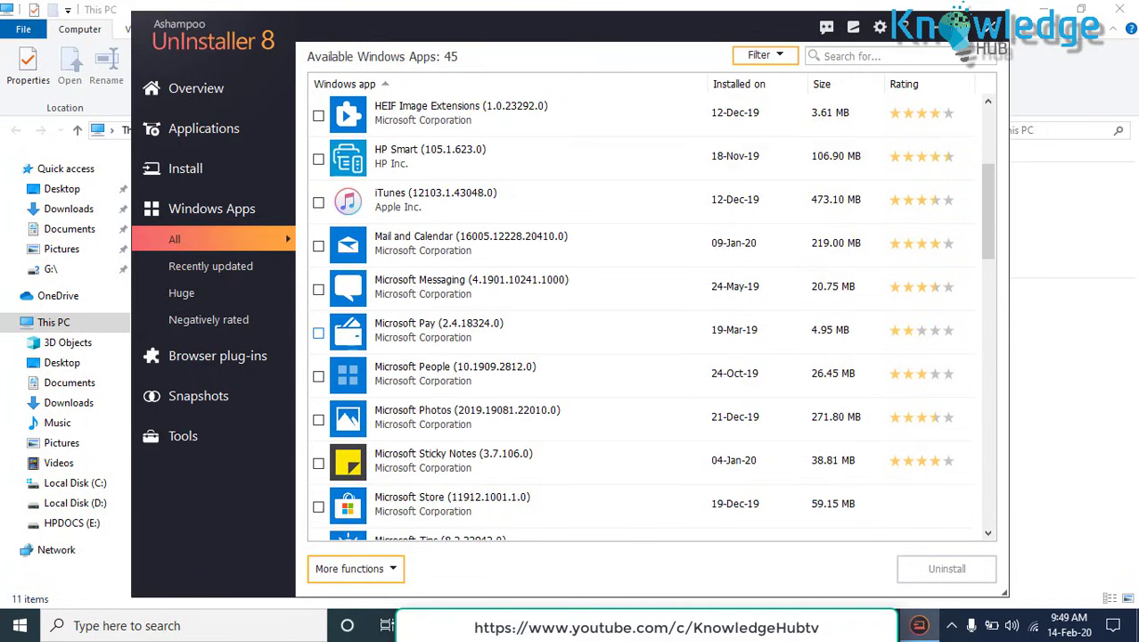
scroll(318, 332, "down", 2)
scroll(318, 376, "up", 1)
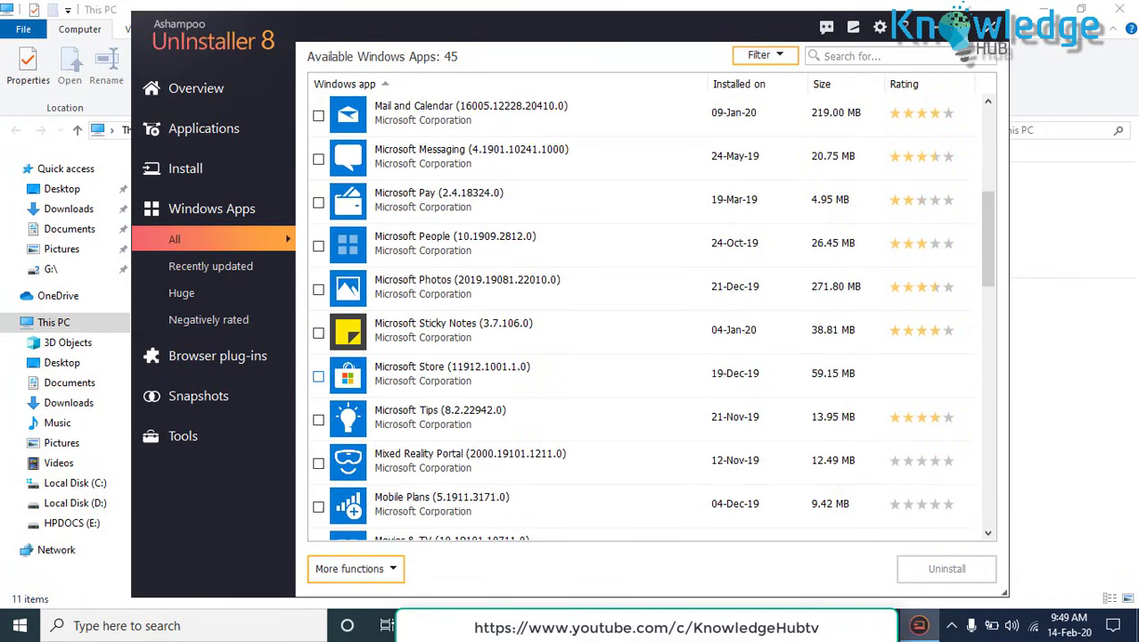
scroll(319, 377, "up", 1)
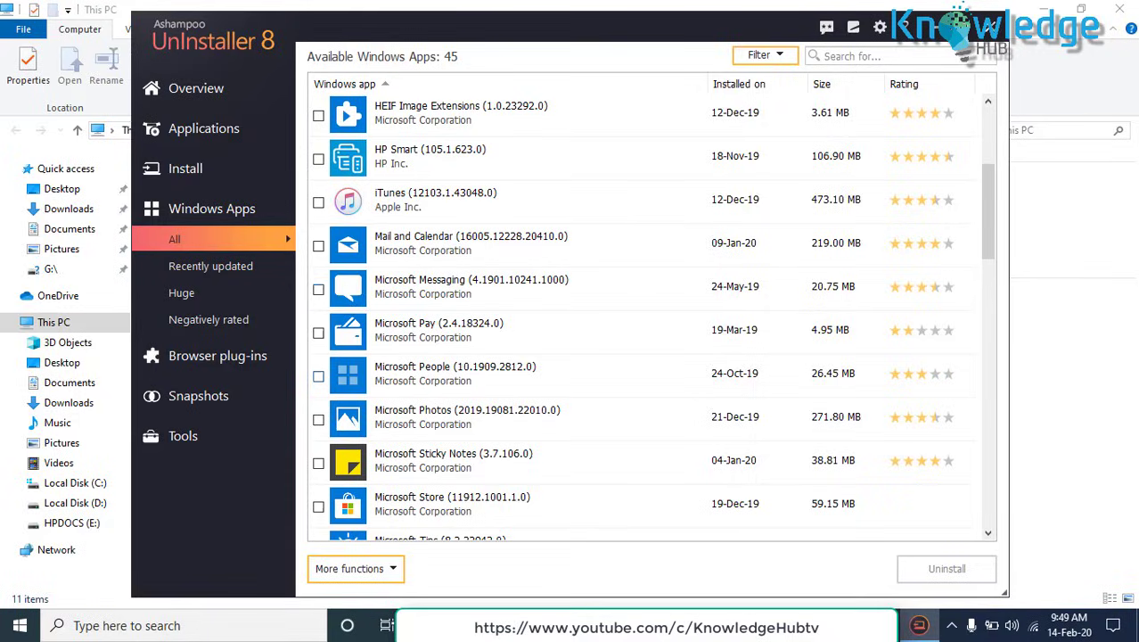
left_click(210, 267)
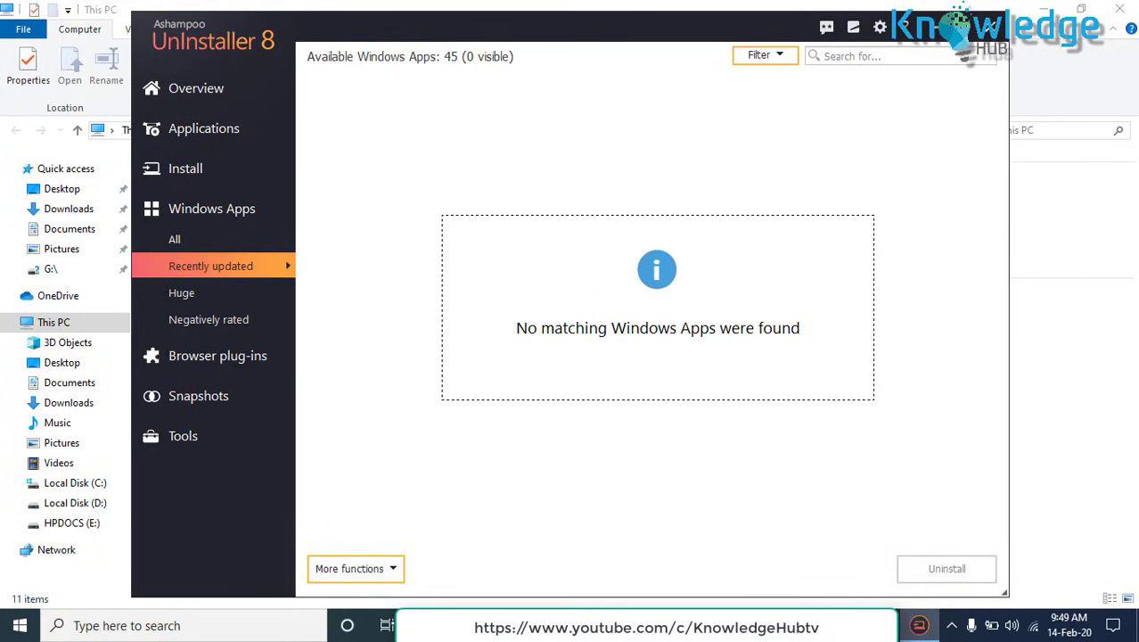
left_click(182, 293)
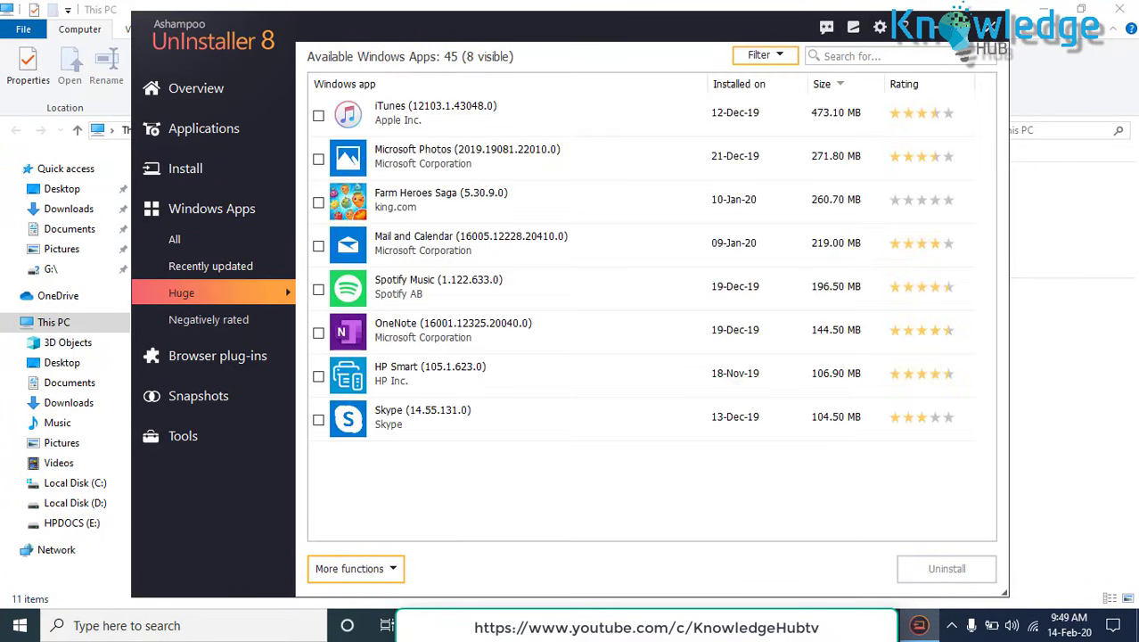
left_click(209, 320)
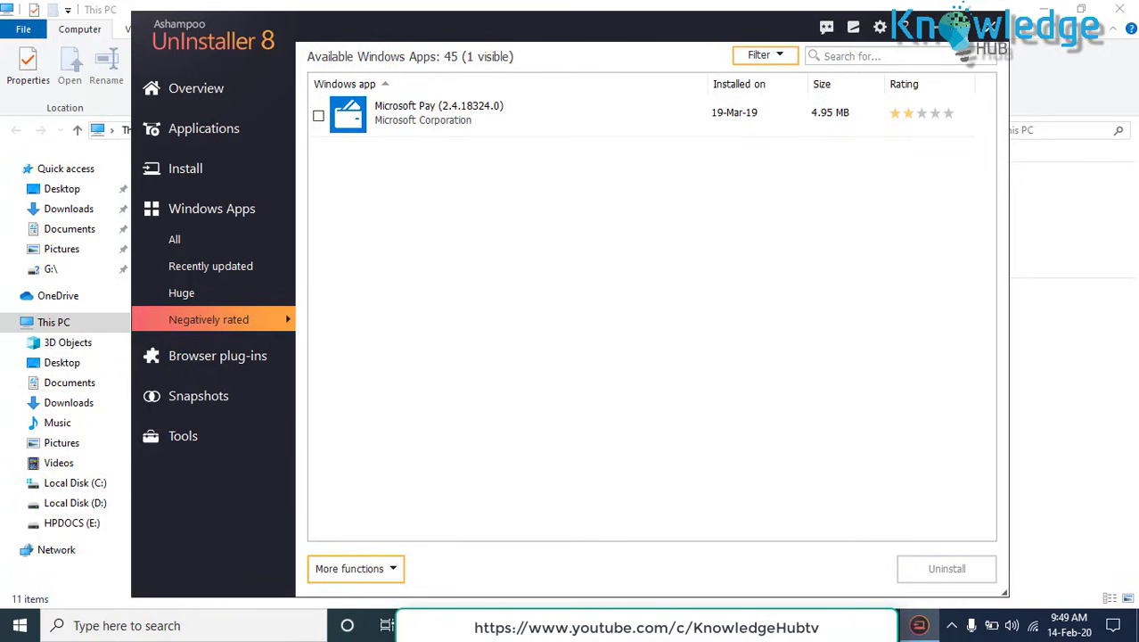
Examine the full list of installed browser plug-ins from the first entry to the last.
left_click(218, 356)
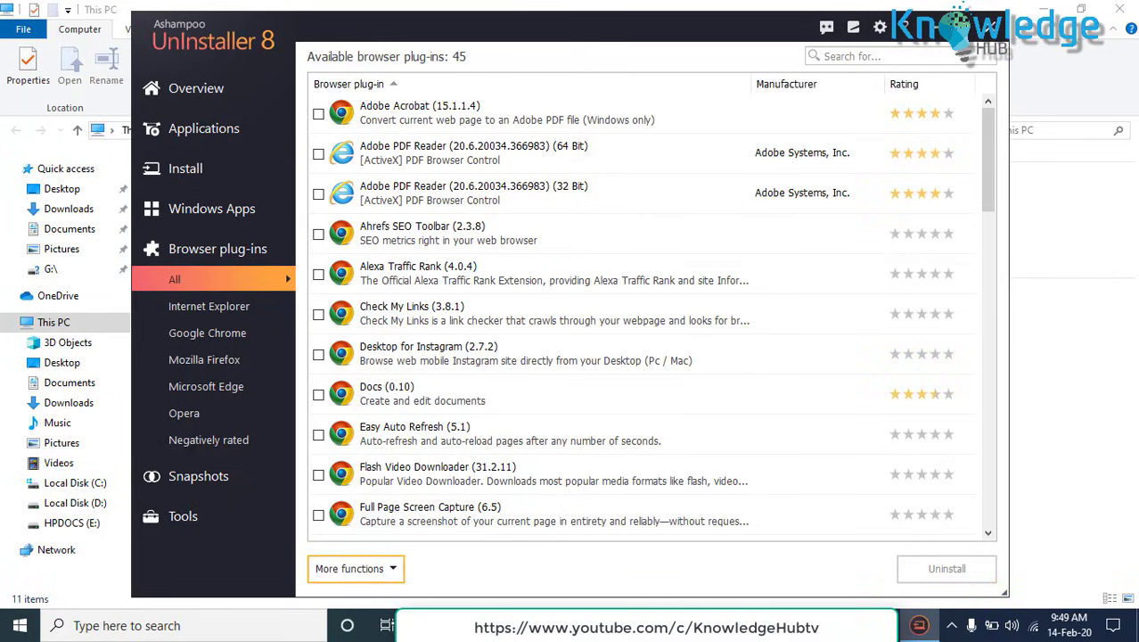
scroll(318, 113, "down", 2)
scroll(318, 114, "down", 1)
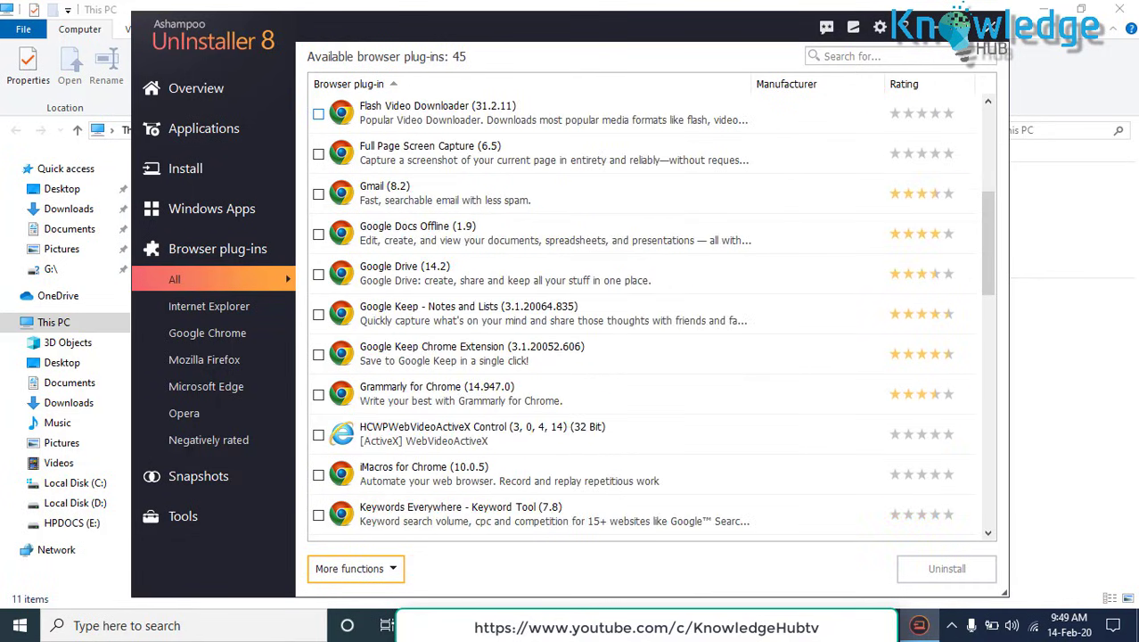
scroll(318, 194, "down", 1)
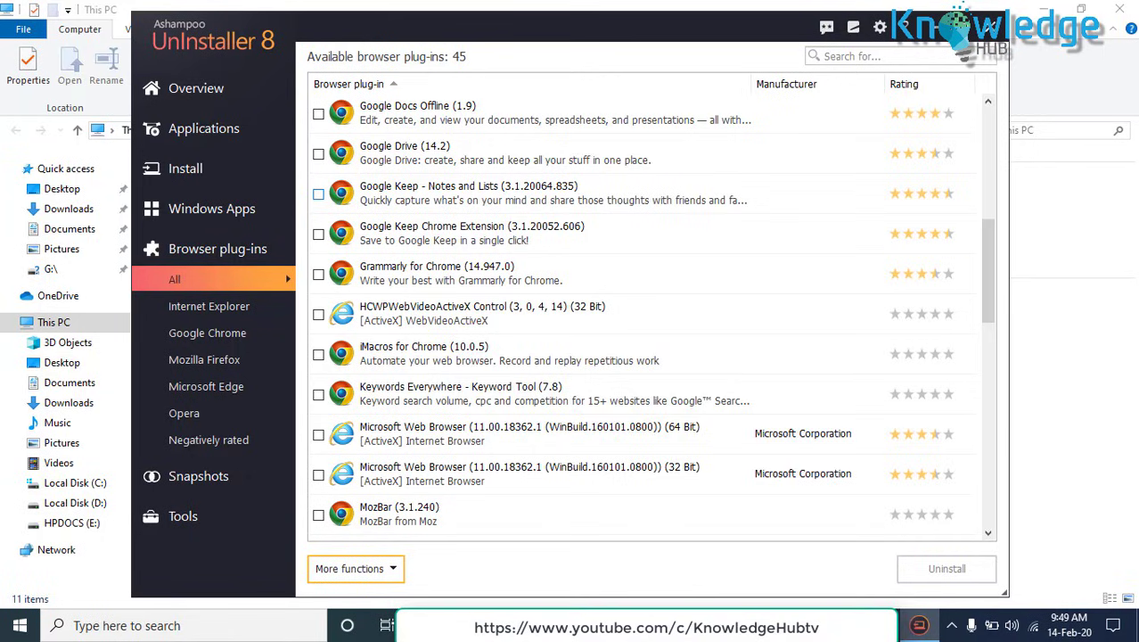
scroll(318, 193, "up", 4)
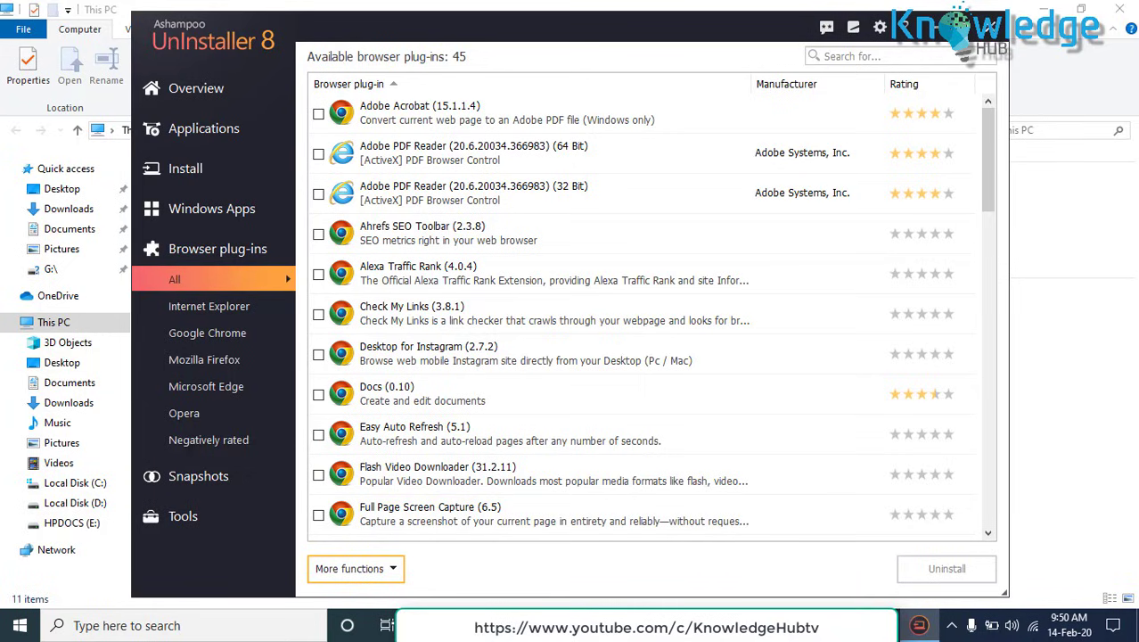
scroll(651, 317, "down", 10)
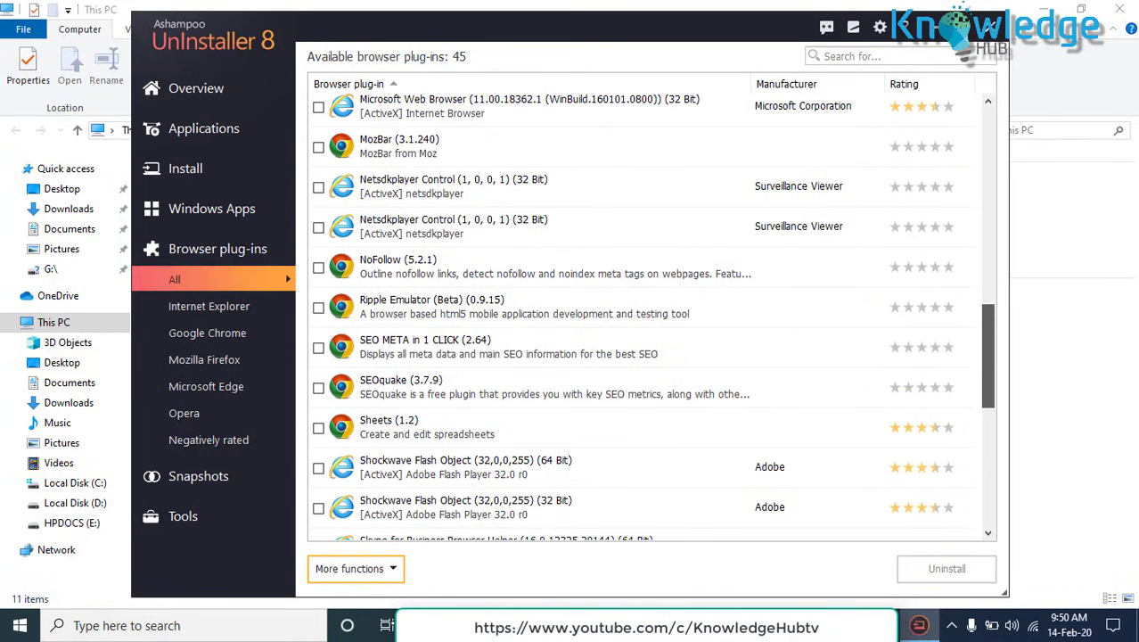
scroll(652, 318, "down", 5)
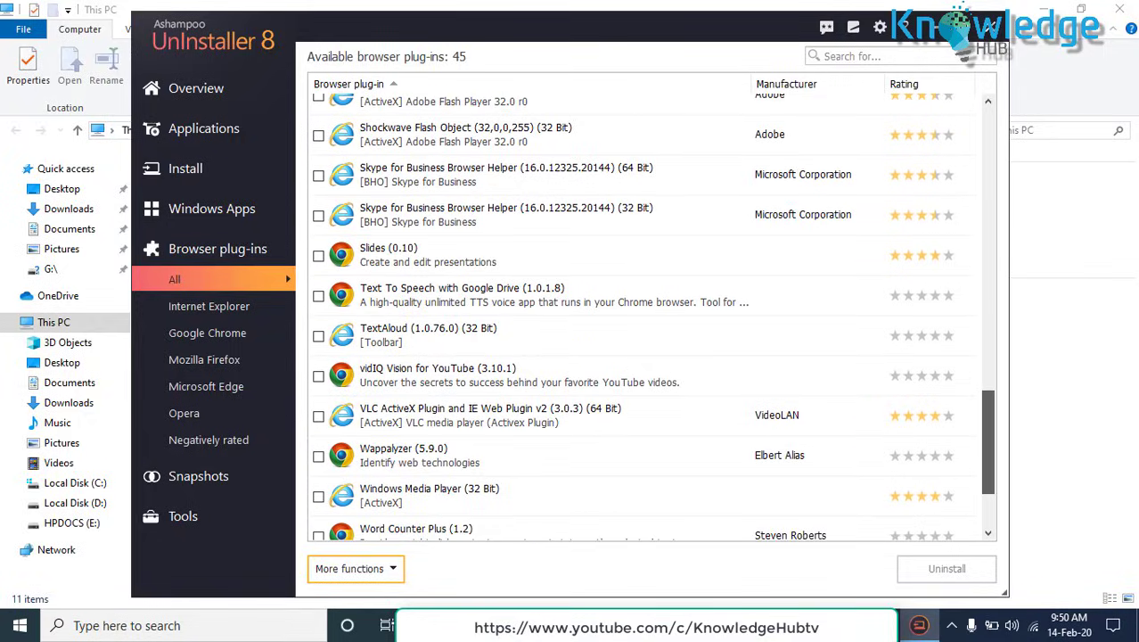
scroll(652, 317, "down", 3)
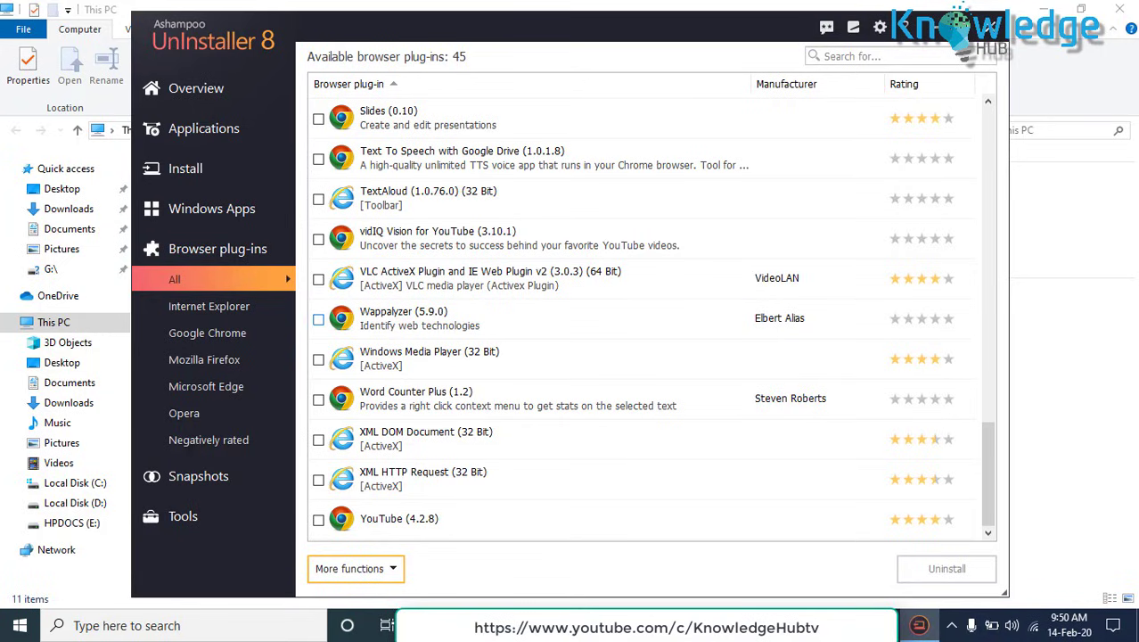
Review the browser plug-ins separately for Internet Explorer, Google Chrome, Mozilla Firefox, Microsoft Edge and Opera.
left_click(208, 306)
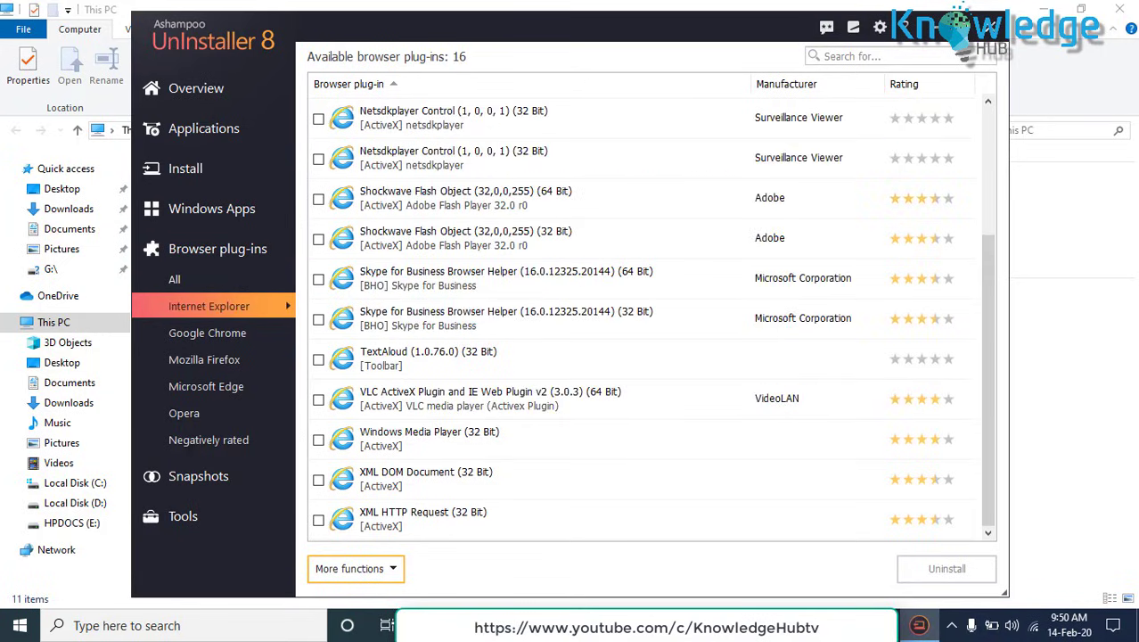
left_click(207, 333)
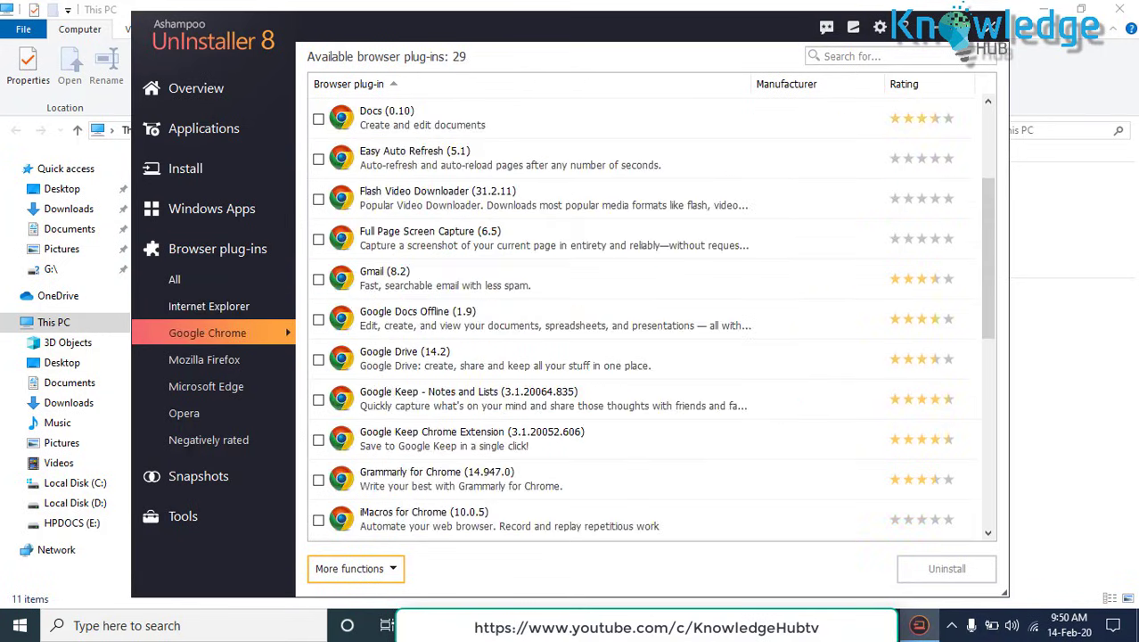
left_click(204, 359)
left_click(206, 386)
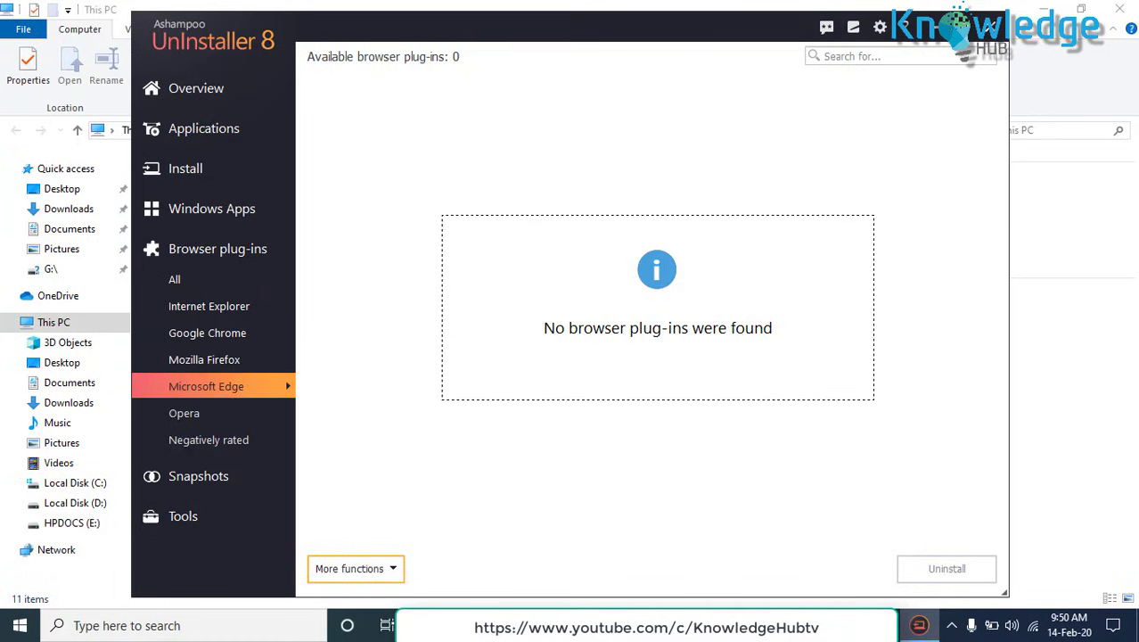
left_click(185, 412)
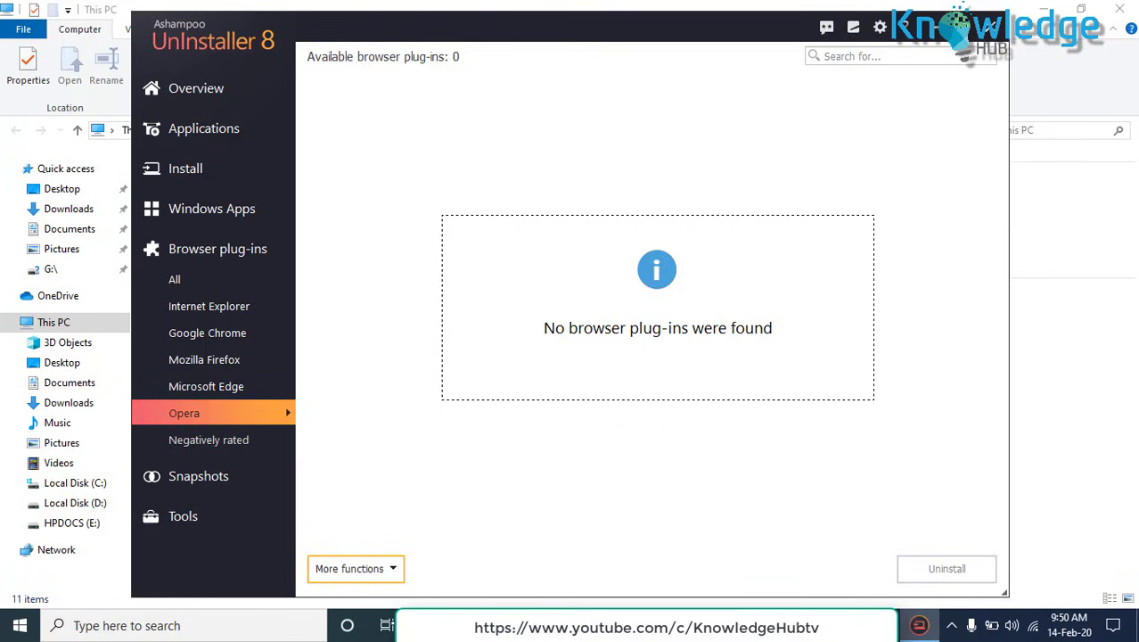
left_click(206, 386)
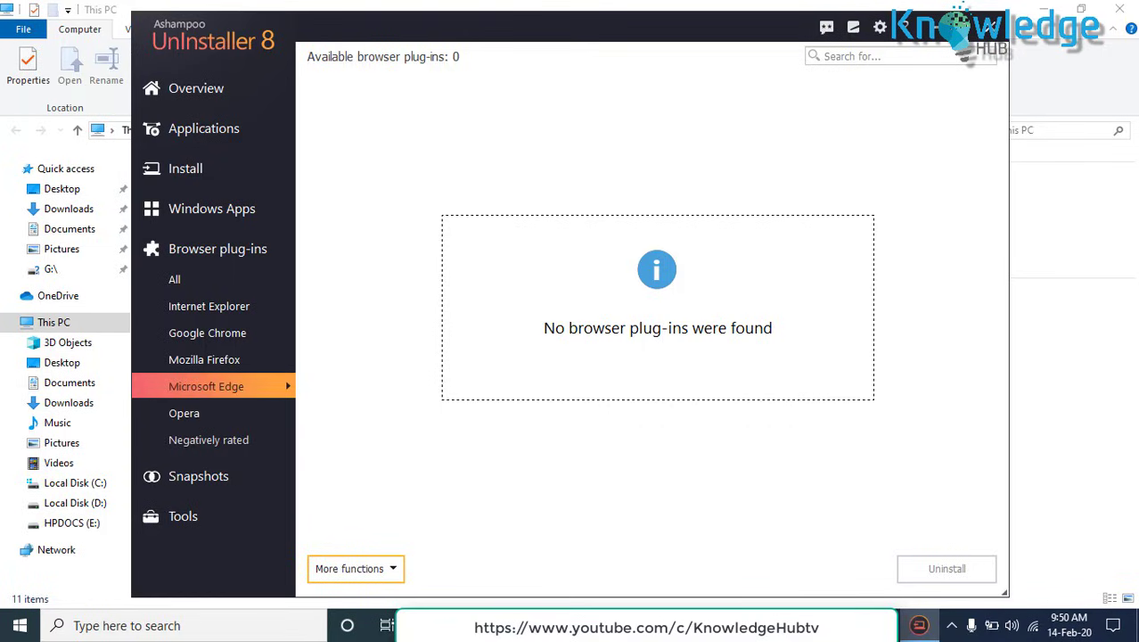
View the snapshots overview and the list of available system maintenance tools.
left_click(199, 476)
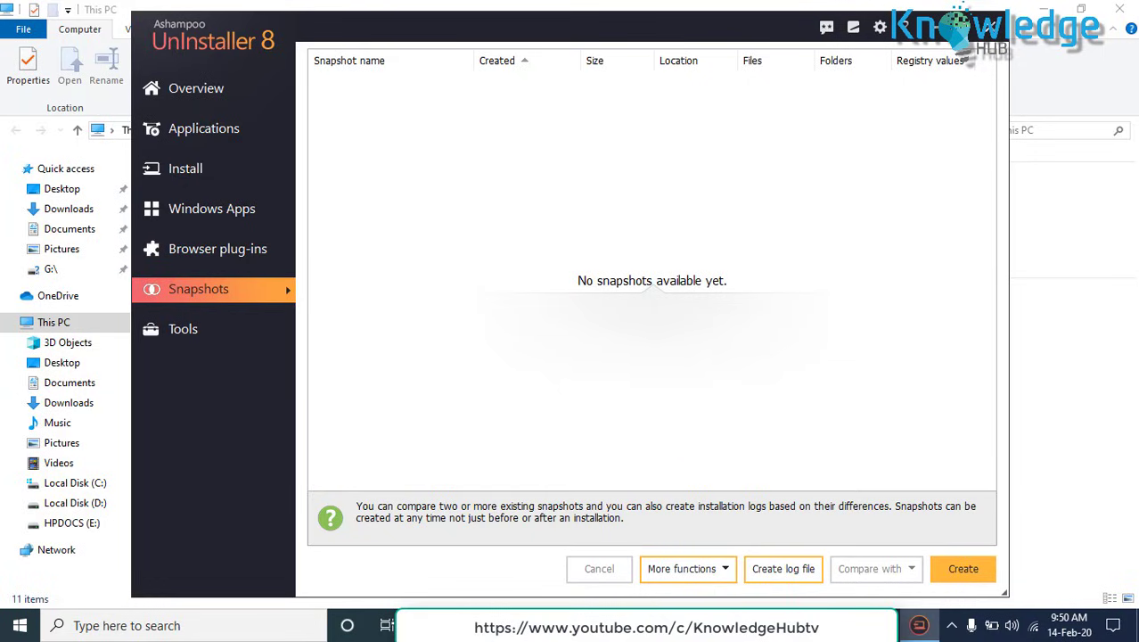
left_click(183, 329)
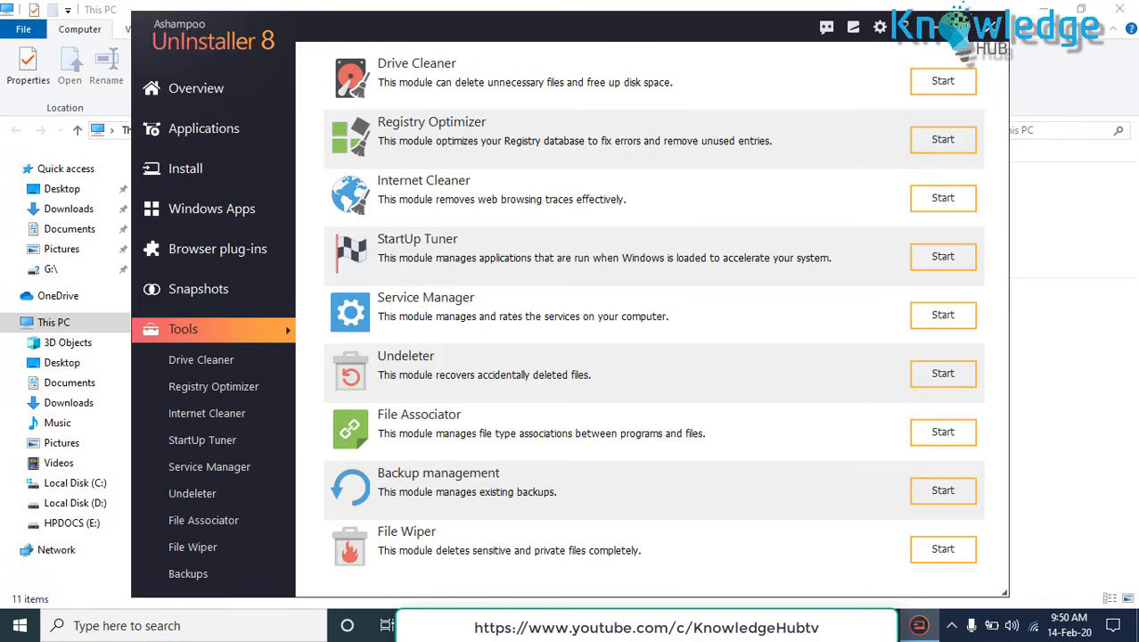